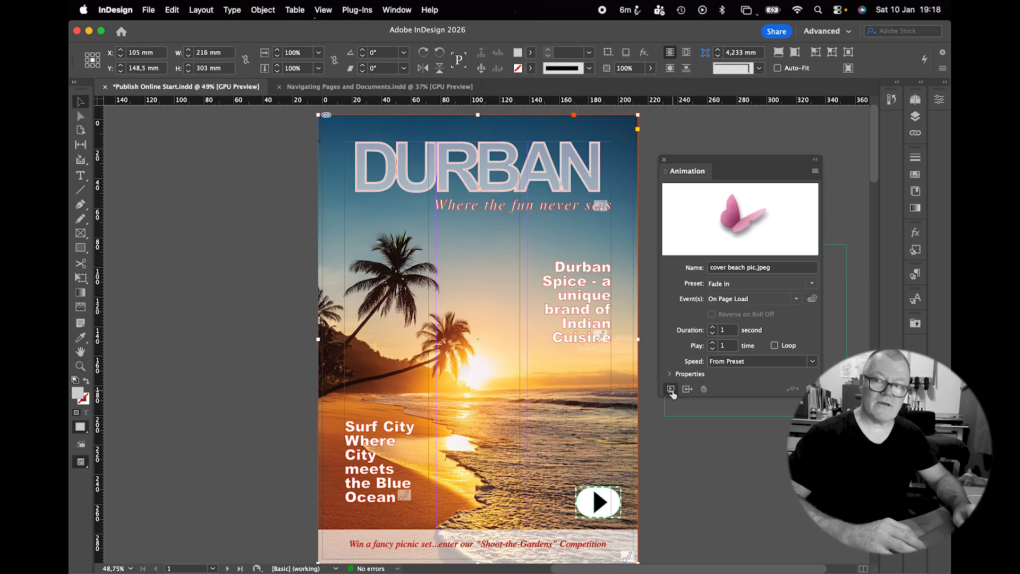
# Step: Play the cover spread's animations in an EPUB interactivity preview and move the preview clear of the animation settings
pyautogui.click(671, 389)
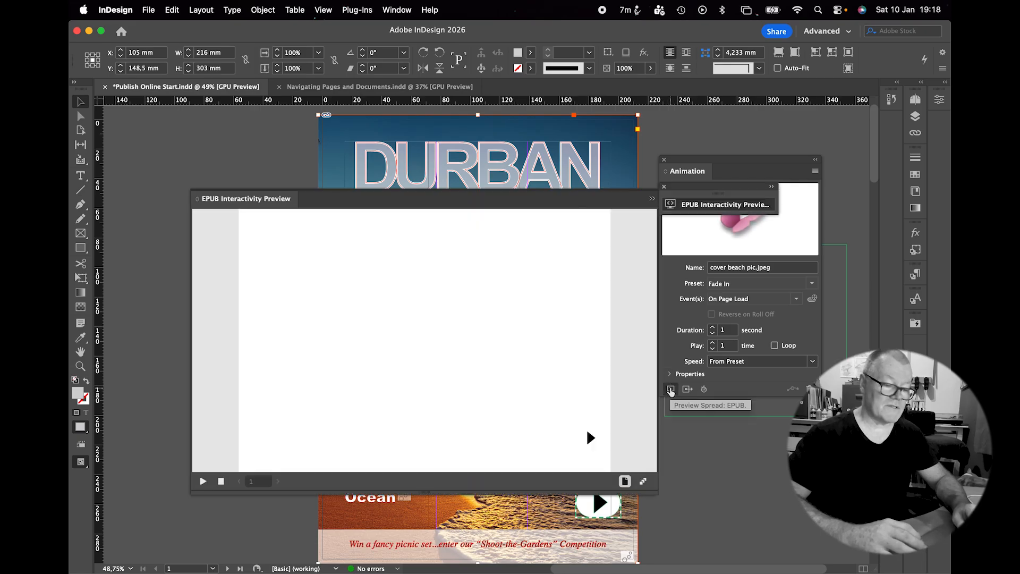
pyautogui.click(203, 481)
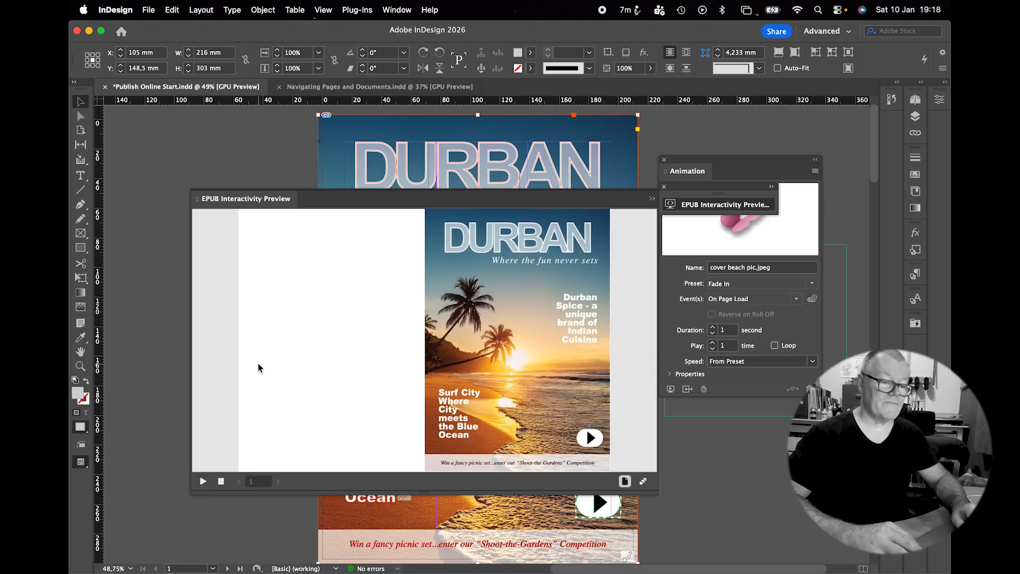
pyautogui.click(202, 482)
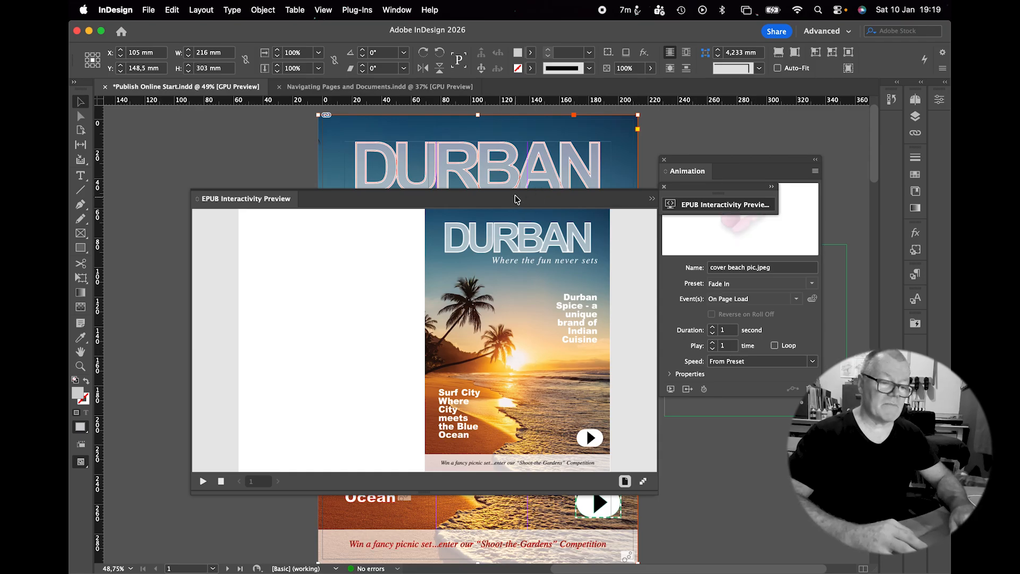
pyautogui.moveTo(515, 198); pyautogui.dragTo(439, 187)
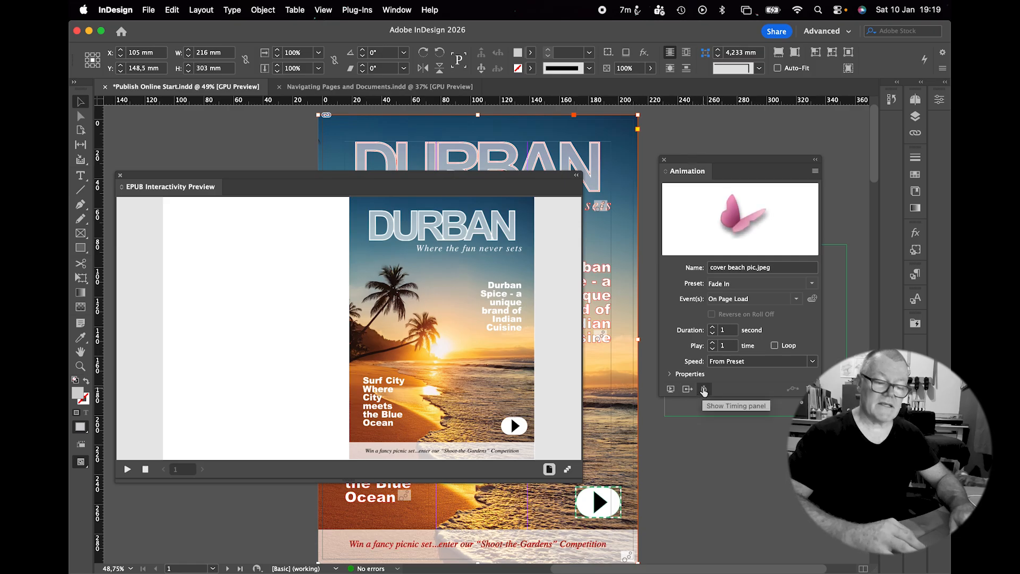
# Step: Move cover beach pic.jpeg to the start of the On Page Load animation timing order
pyautogui.click(704, 390)
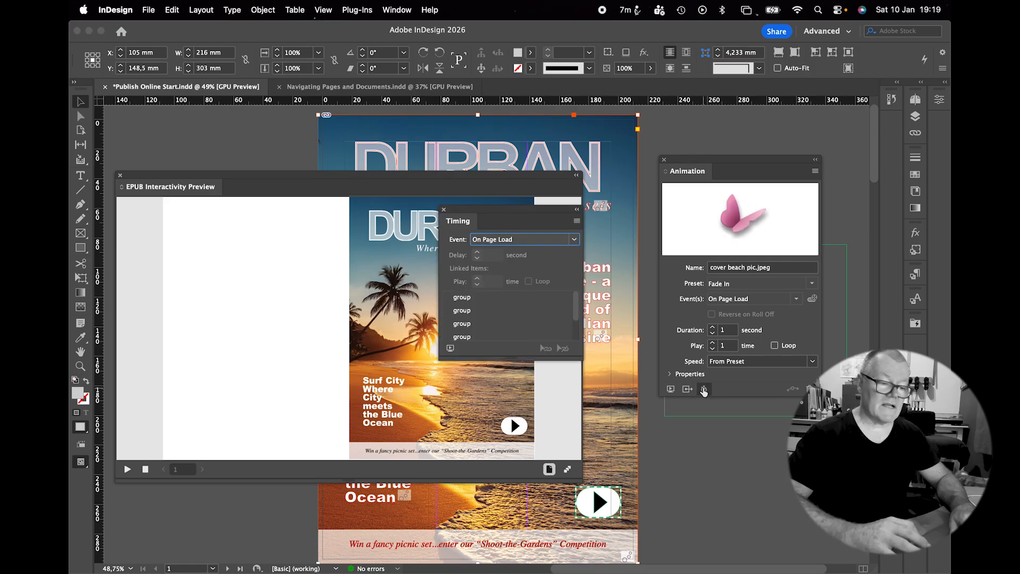
pyautogui.moveTo(520, 208); pyautogui.dragTo(703, 185)
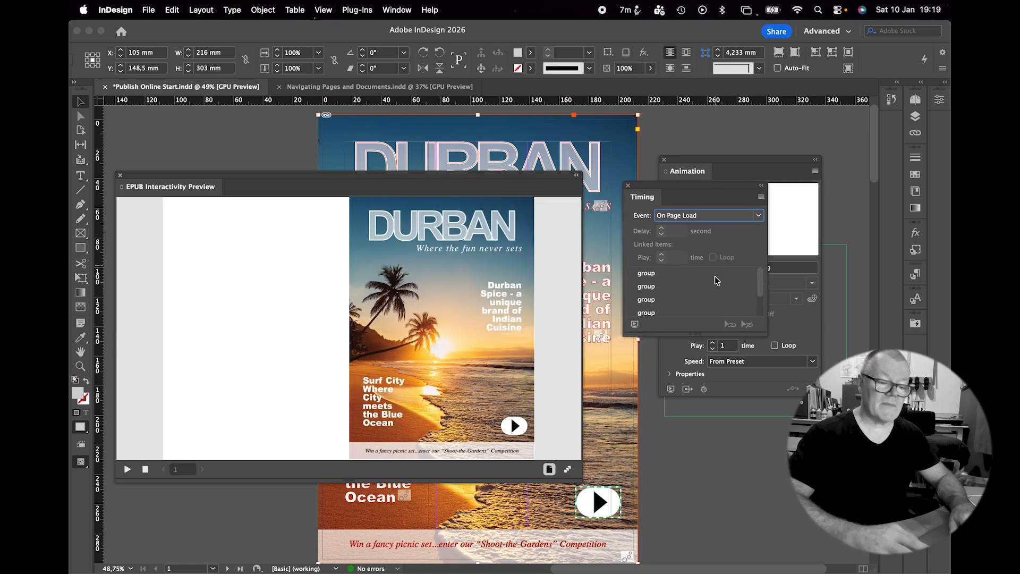
pyautogui.moveTo(697, 334); pyautogui.dragTo(695, 463)
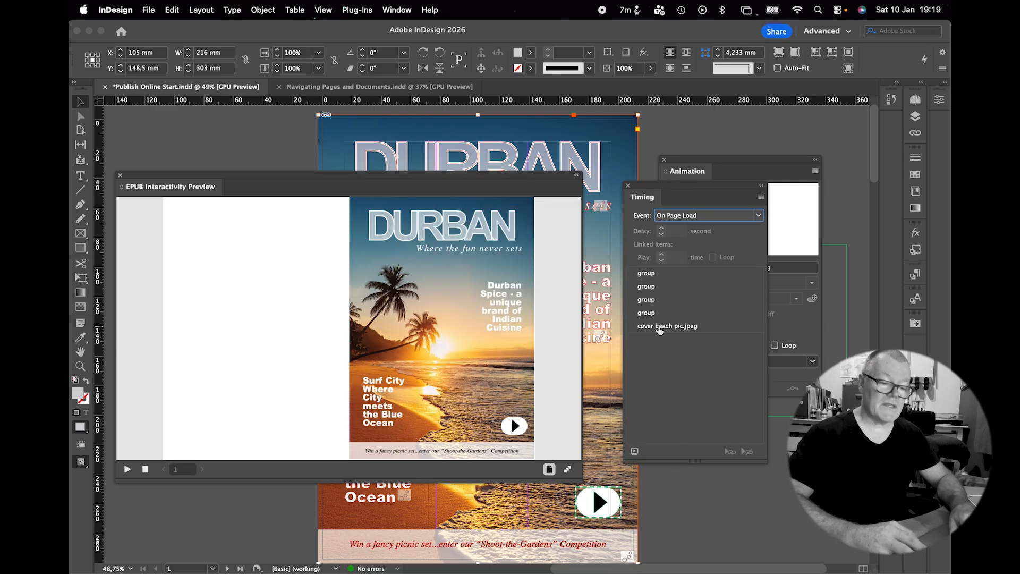
pyautogui.click(659, 328)
pyautogui.moveTo(659, 330); pyautogui.dragTo(653, 291)
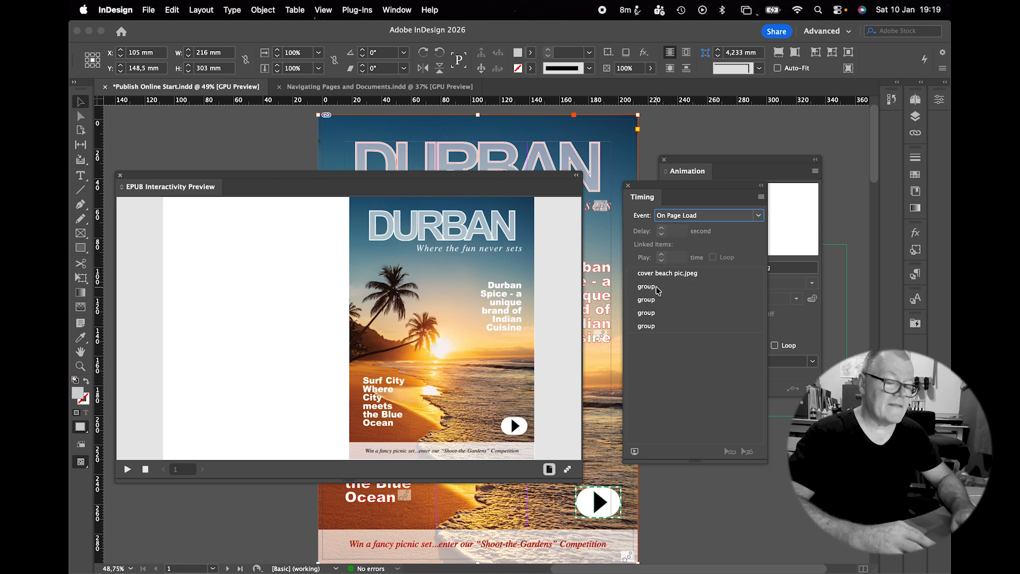
# Step: Link the four group animations that follow the cover beach picture so they play together
pyautogui.click(665, 274)
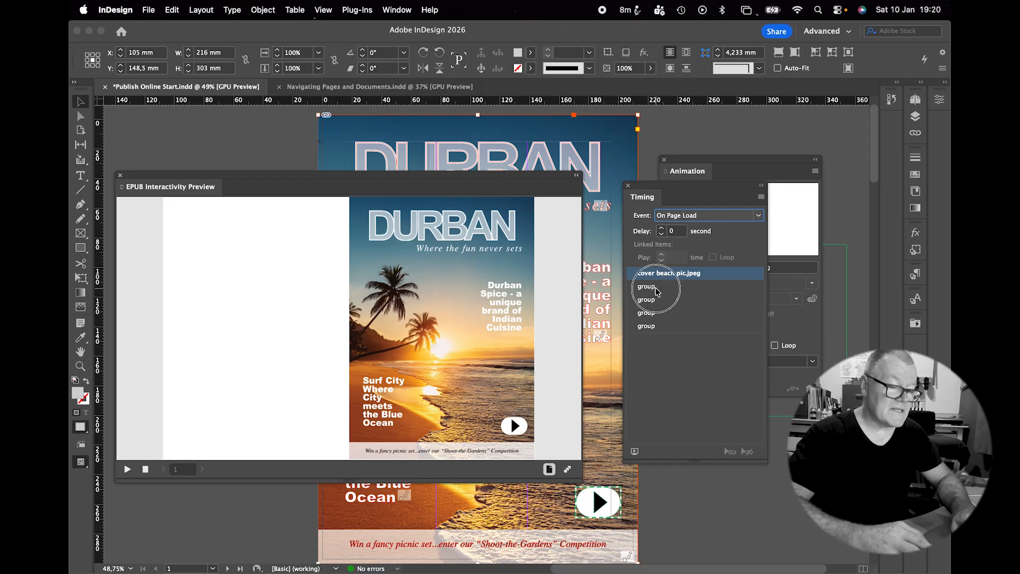
pyautogui.click(653, 287)
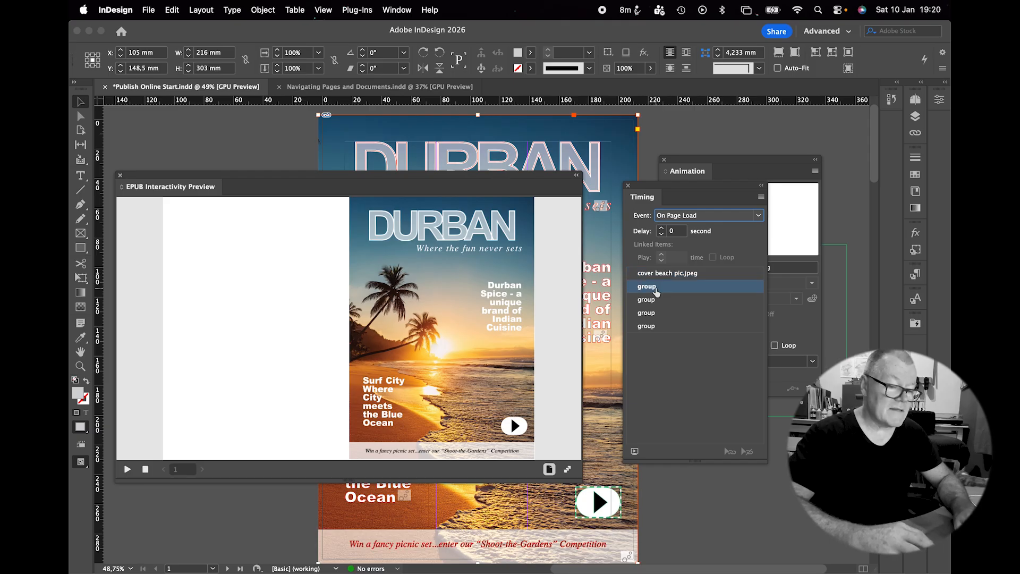
pyautogui.keyDown('shift'); pyautogui.click(657, 327); pyautogui.keyUp('shift')
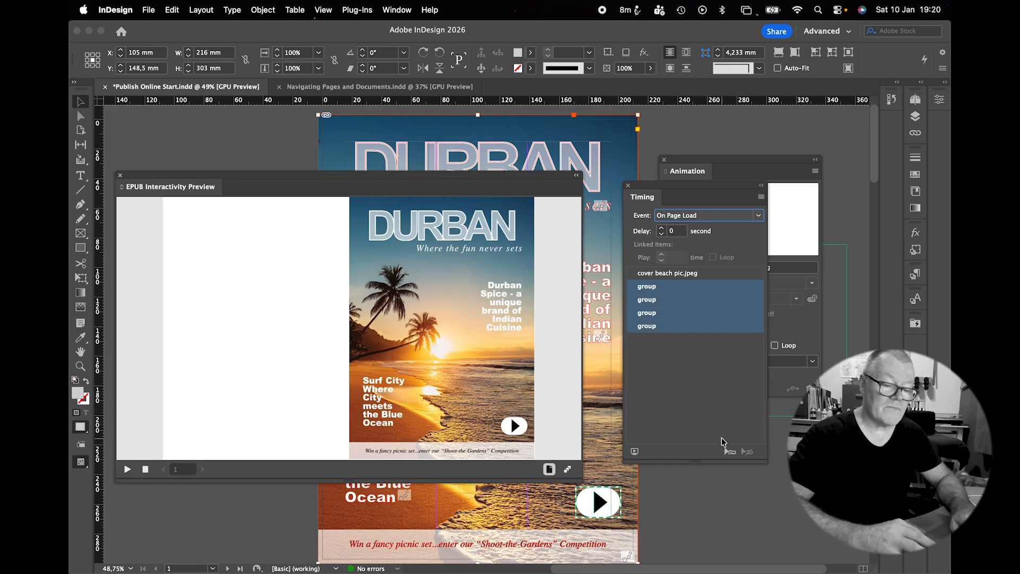
pyautogui.click(731, 453)
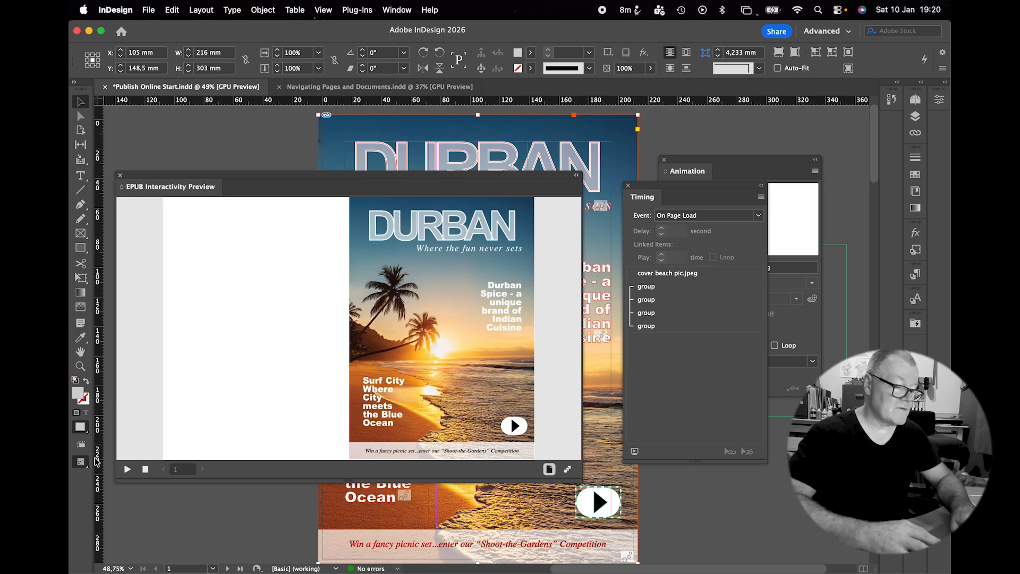
# Step: Replay the cover animation preview to check the timing, and put away the preview, timing and animation settings
pyautogui.click(128, 470)
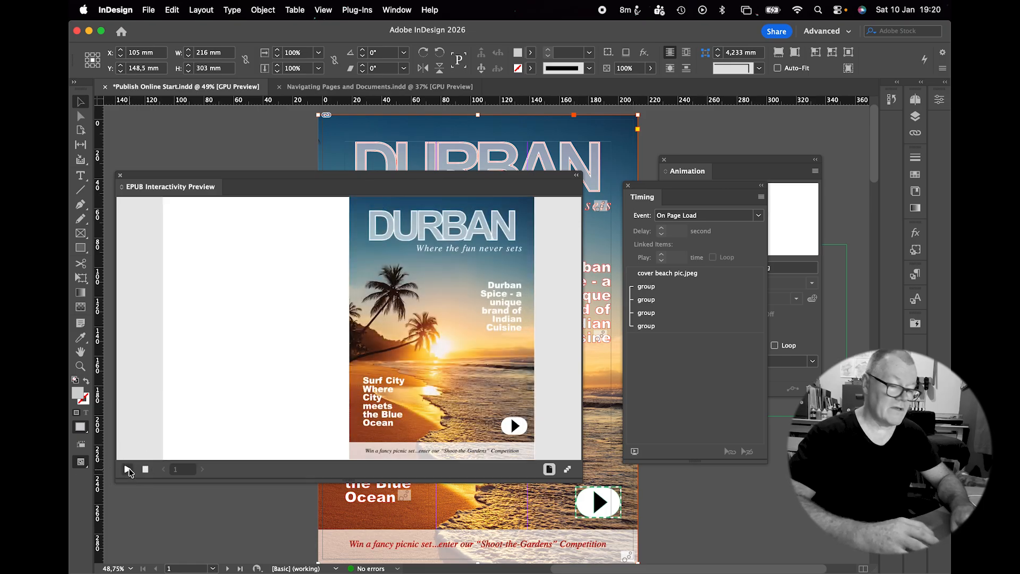
pyautogui.click(126, 470)
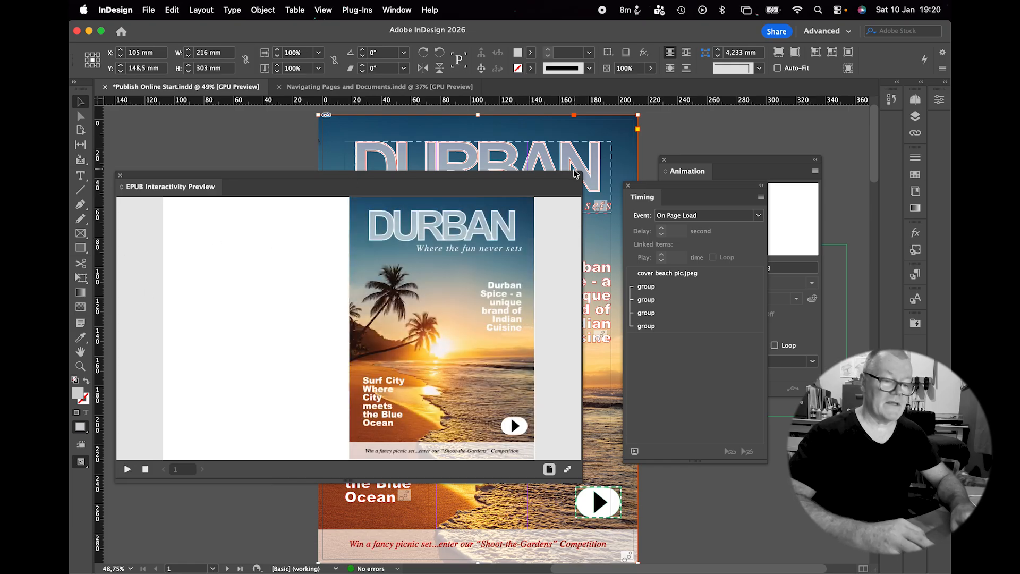
pyautogui.click(577, 175)
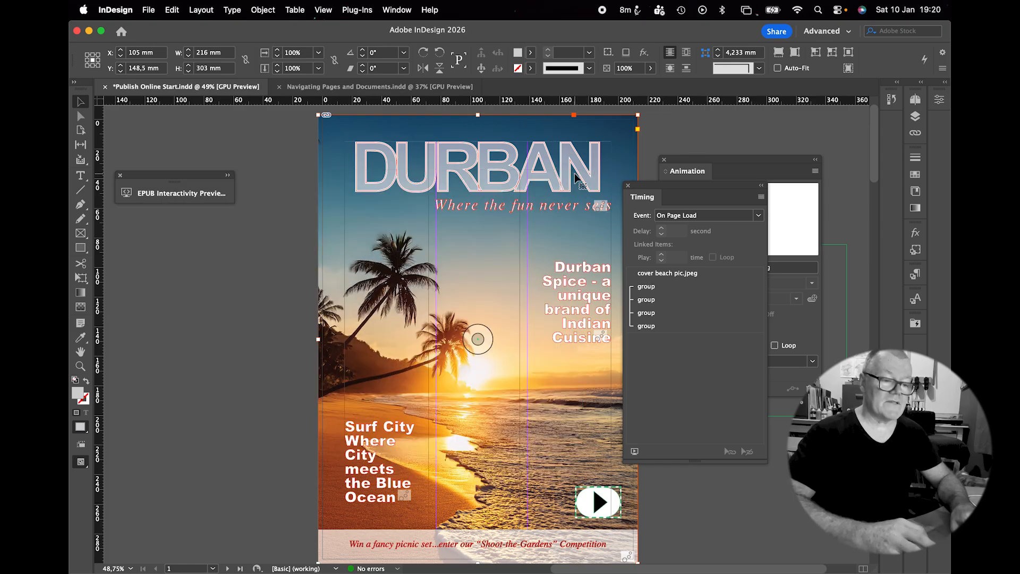
pyautogui.click(628, 186)
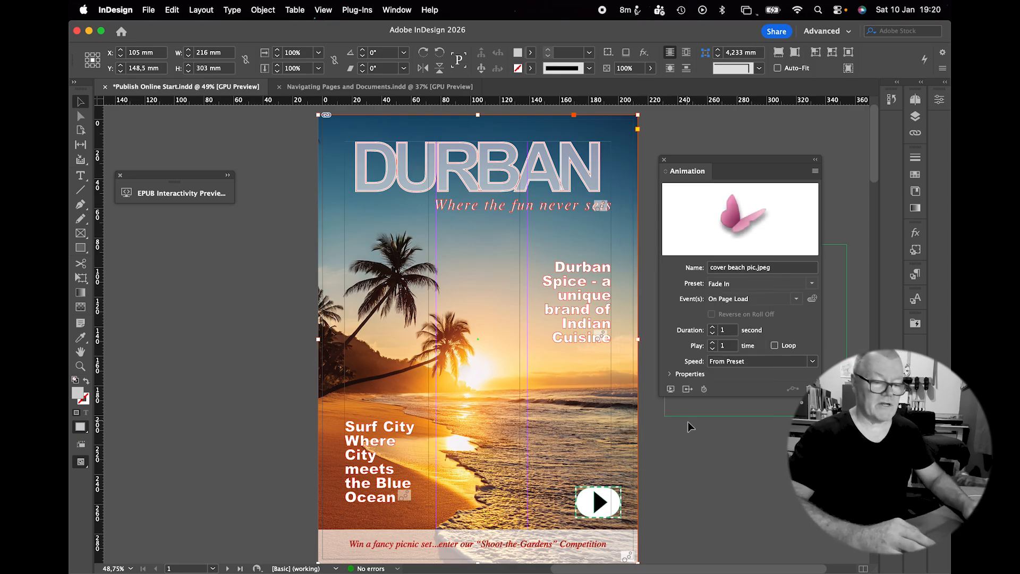
pyautogui.click(663, 160)
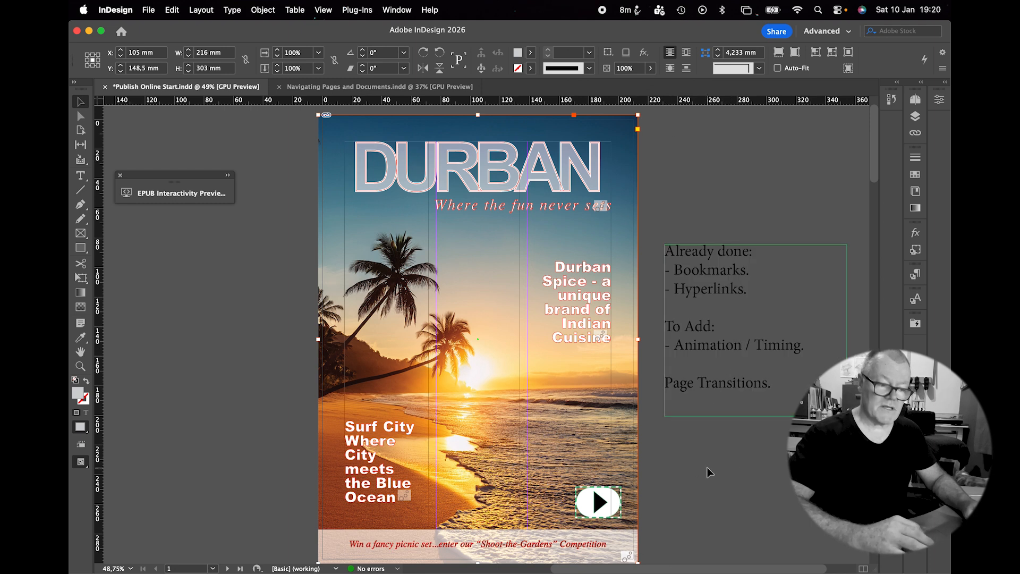
# Step: Apply a Fade page transition at Medium speed to all spreads
pyautogui.click(397, 9)
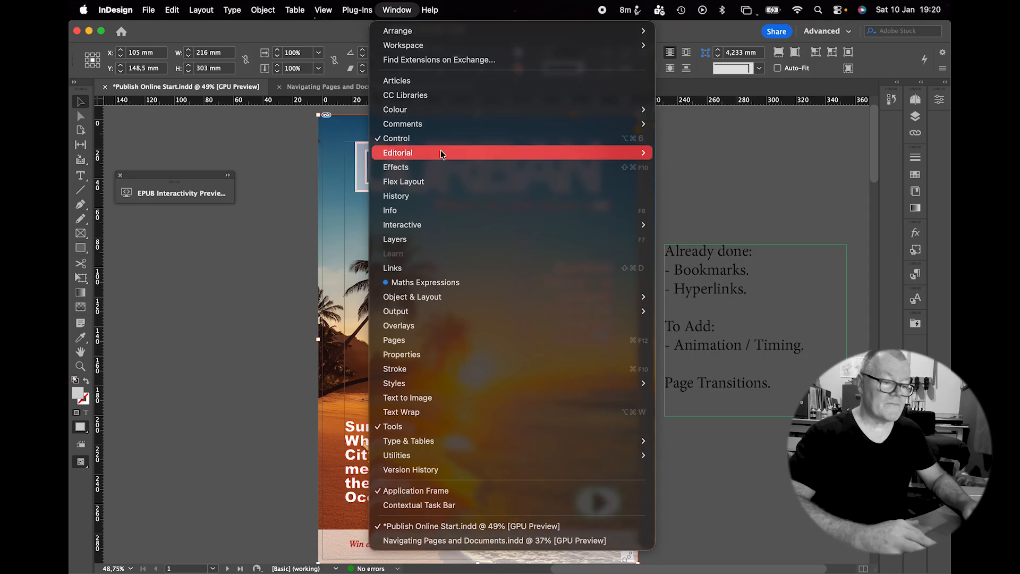
pyautogui.moveTo(482, 224)
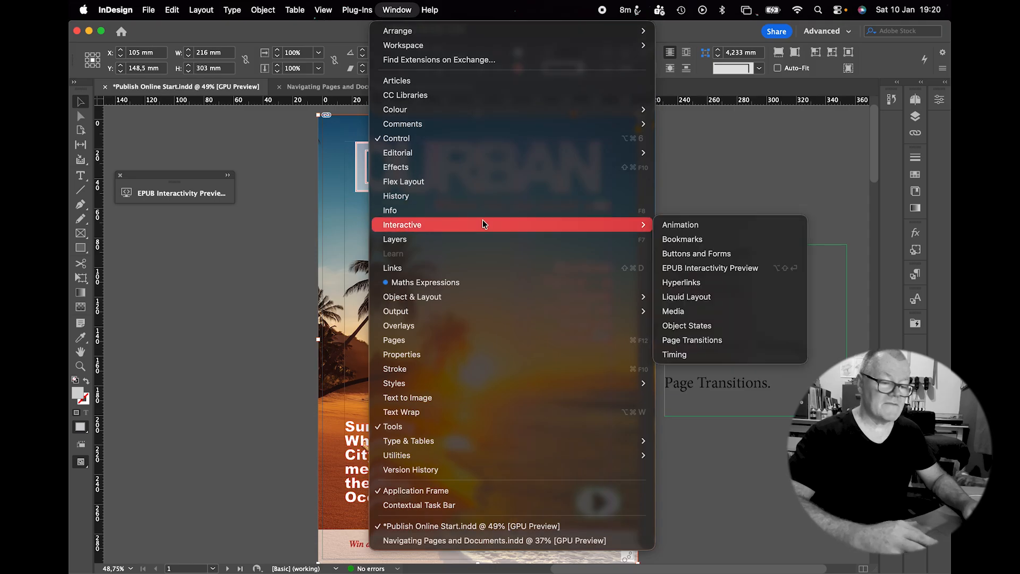
pyautogui.click(722, 340)
pyautogui.click(502, 315)
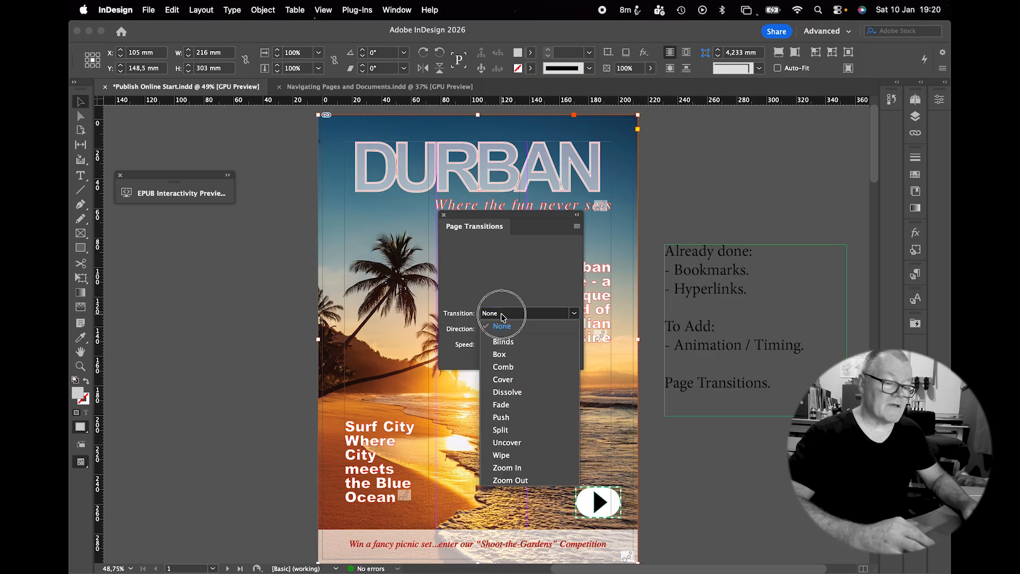
pyautogui.click(514, 407)
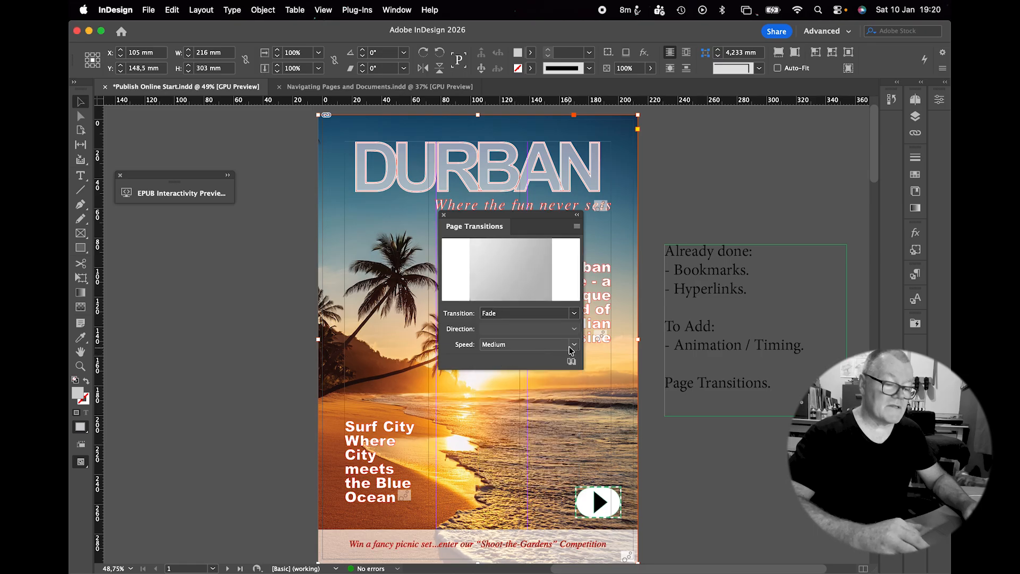
pyautogui.click(574, 346)
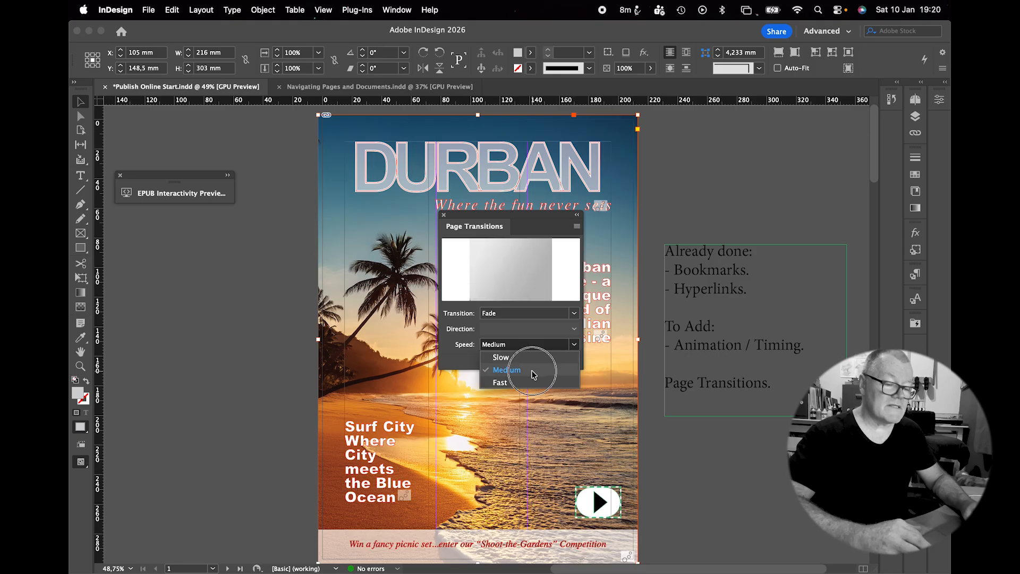
pyautogui.click(533, 375)
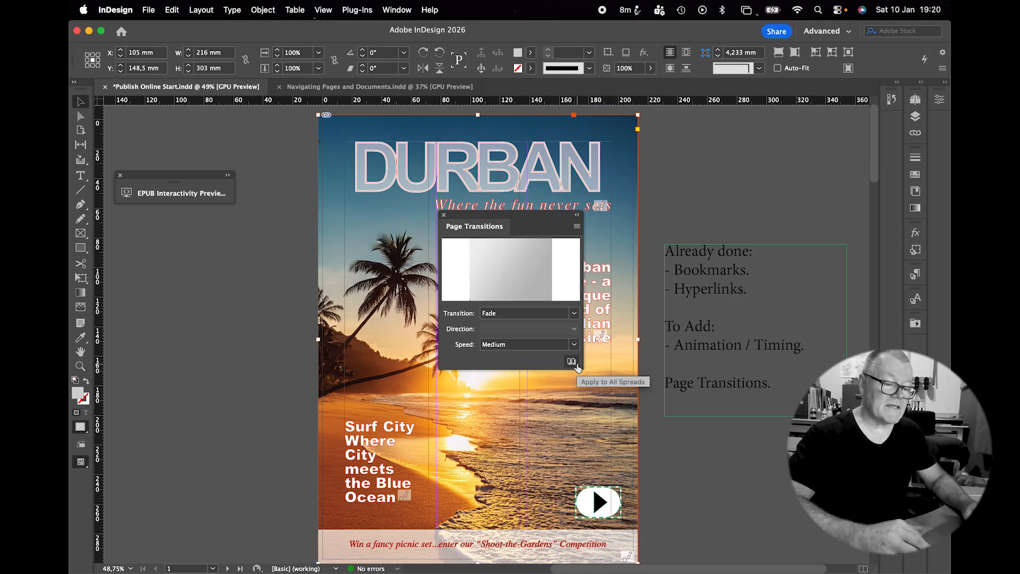
pyautogui.click(576, 363)
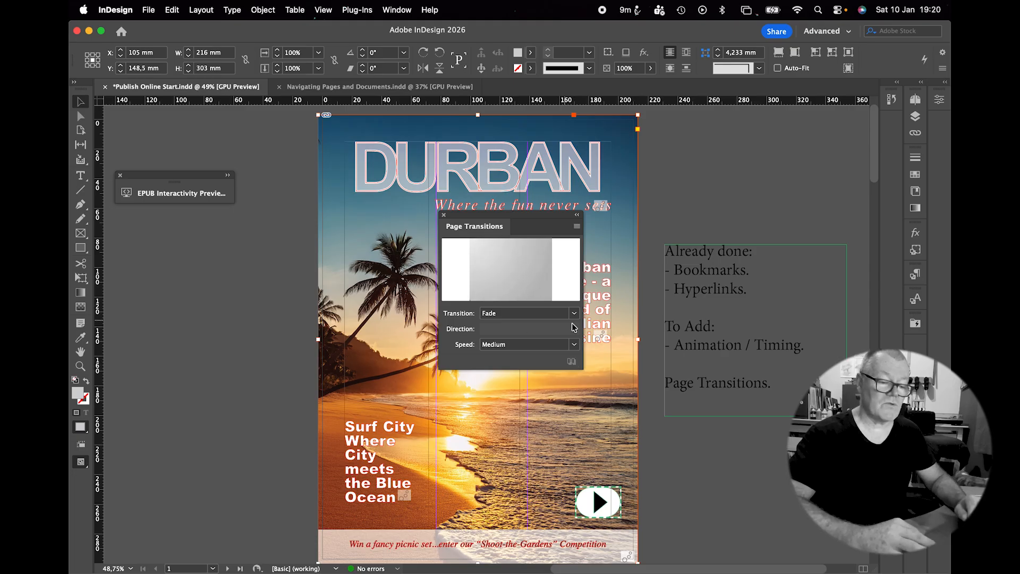
pyautogui.click(444, 218)
# Step: Delete the to-do notes text frame on the pasteboard beside the cover
pyautogui.click(700, 273)
pyautogui.press('Delete')
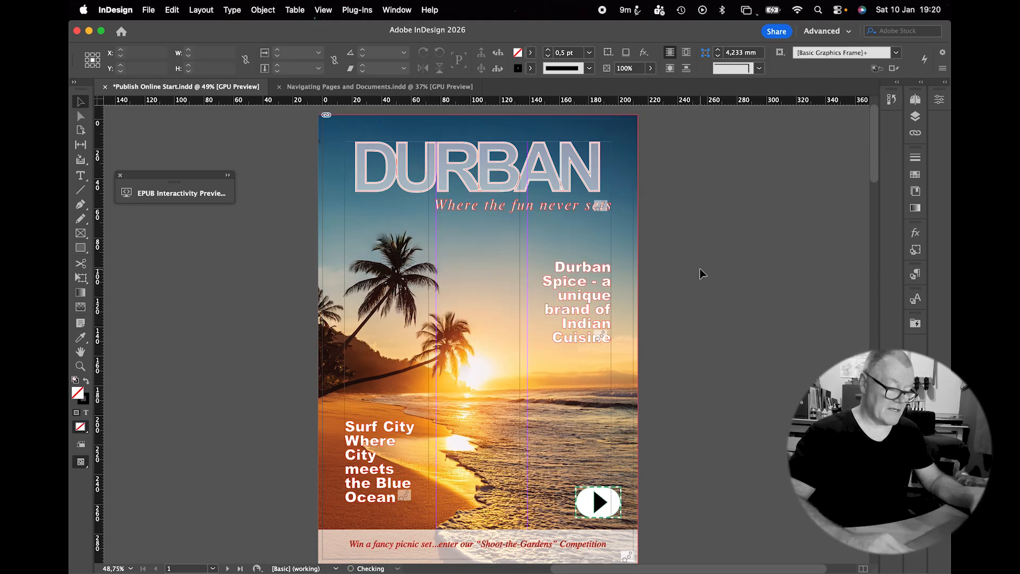
# Step: Select the round curry dish image on pages 4–5 and locate its entry among the spread's layer objects
pyautogui.scroll(-10, 701, 274)
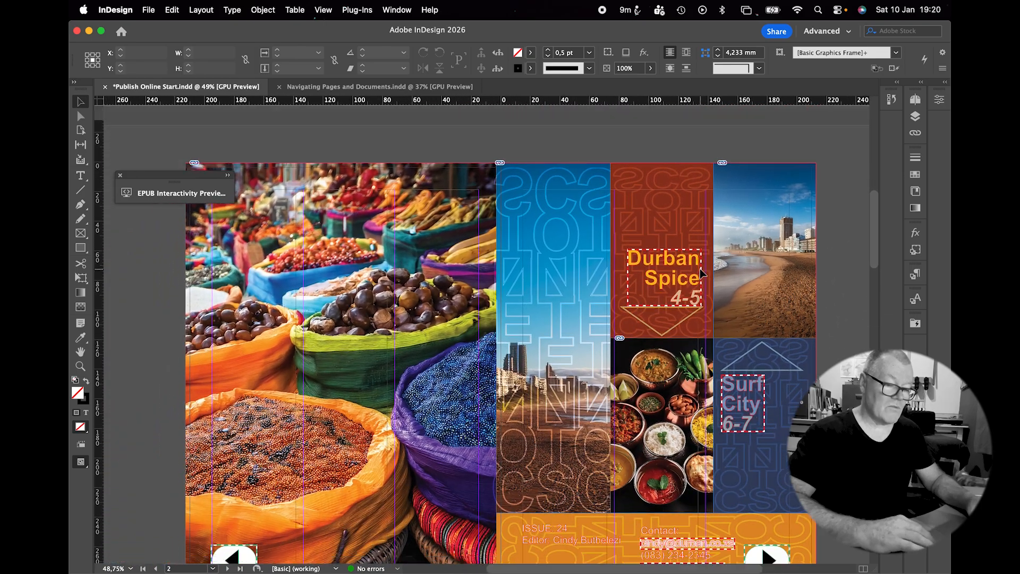
pyautogui.scroll(-3, 701, 273)
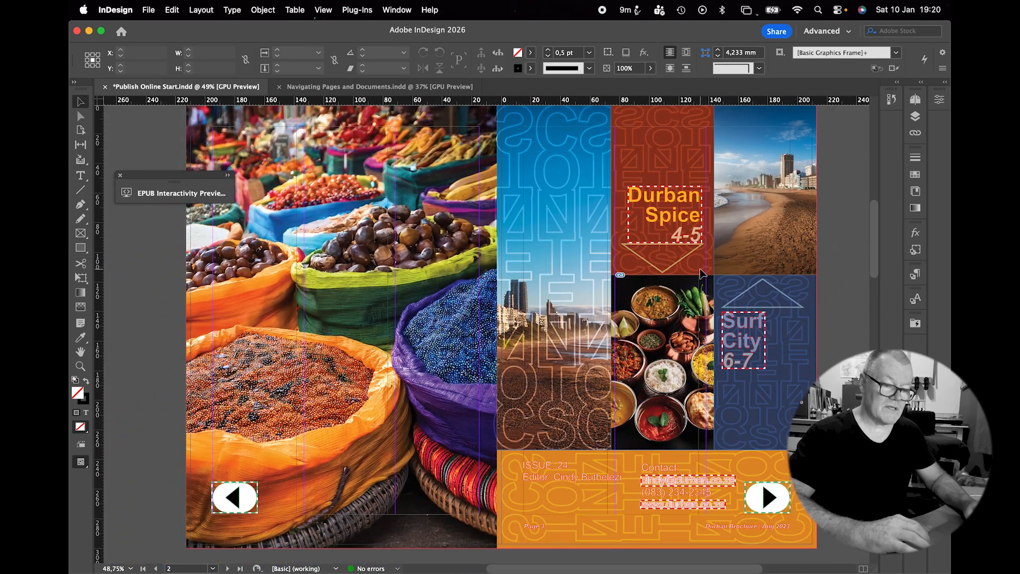
pyautogui.scroll(-15, 595, 295)
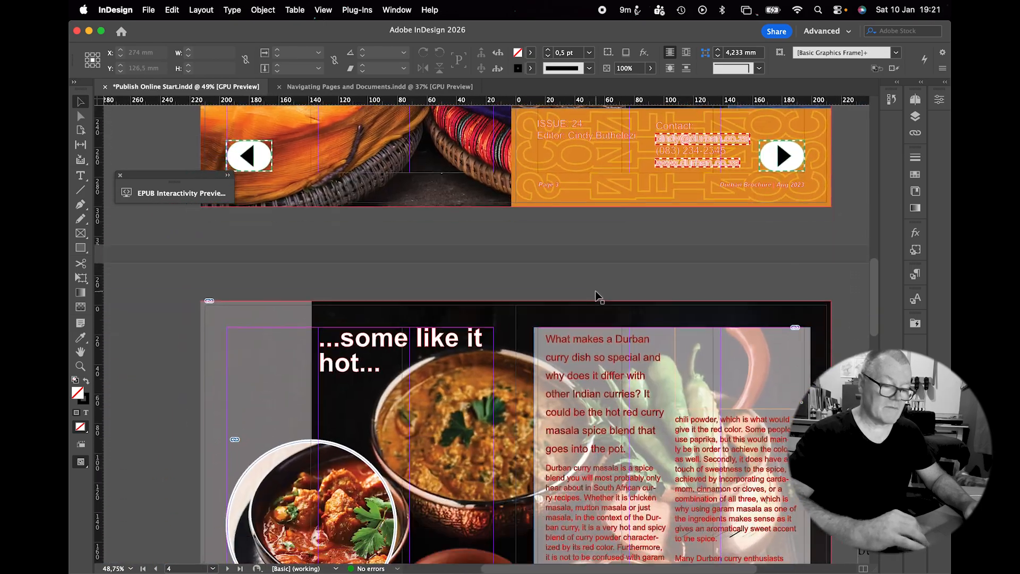
pyautogui.scroll(-7, 596, 294)
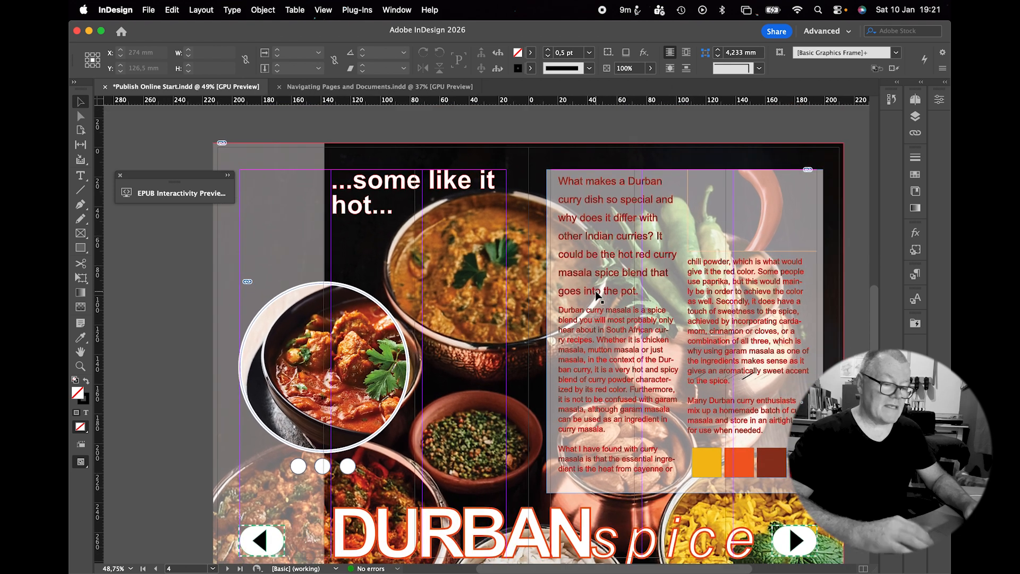
pyautogui.scroll(-3, 596, 294)
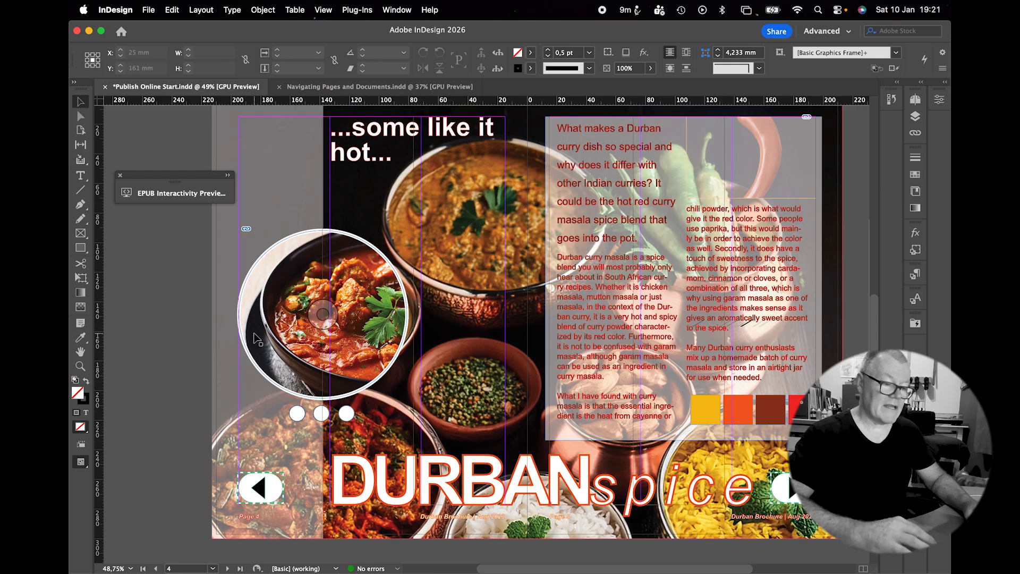
pyautogui.click(261, 319)
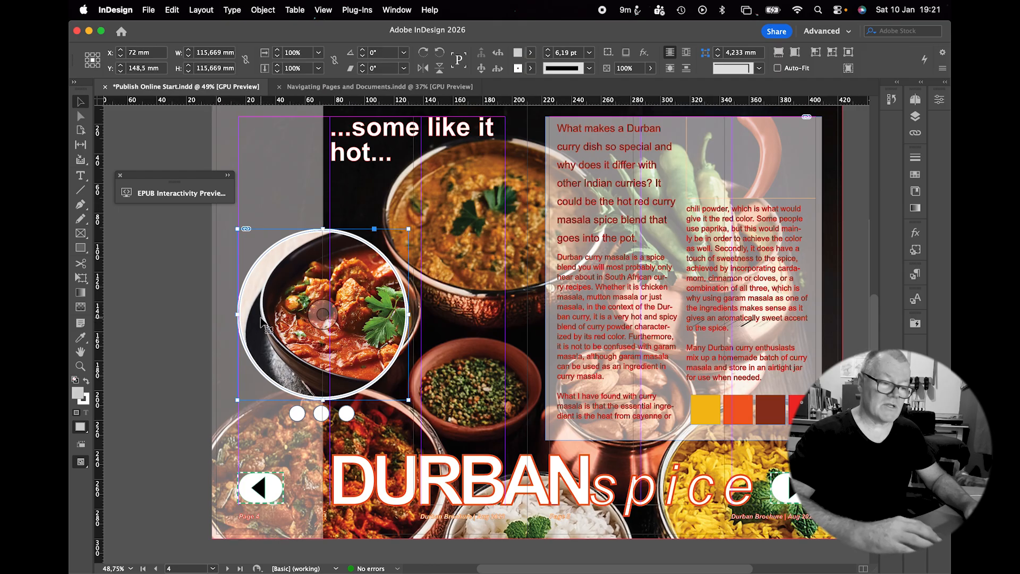
pyautogui.click(915, 117)
pyautogui.click(796, 138)
pyautogui.scroll(-3, 821, 190)
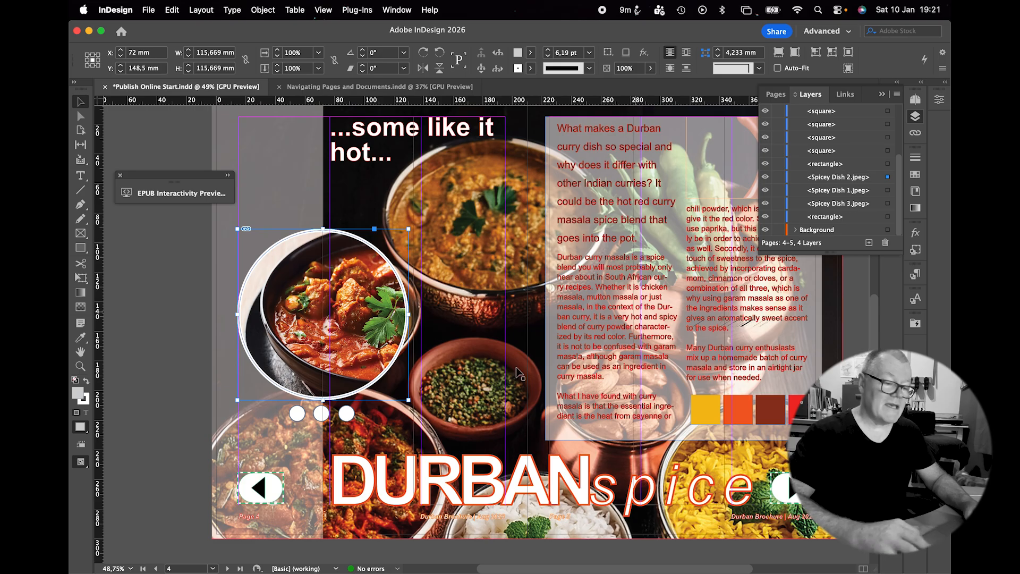
# Step: Select each of the three small white circles below the round dish image in turn
pyautogui.click(297, 413)
pyautogui.click(322, 413)
pyautogui.click(346, 415)
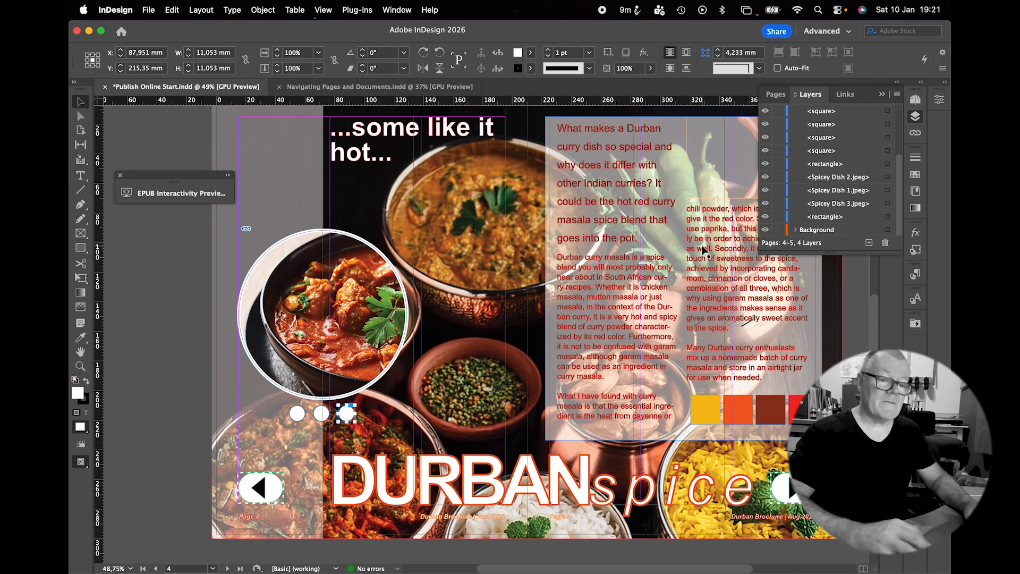
# Step: Combine Spicey Dish 1, Spicey Dish 2 and Spicey Dish 3 into one multi-state object, with each image as a separate state
pyautogui.click(887, 177)
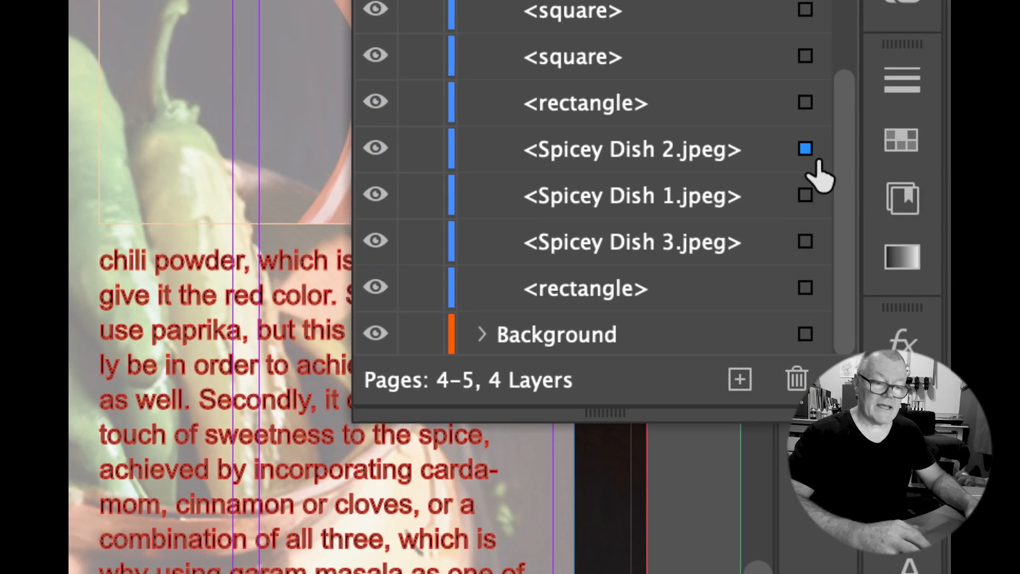
pyautogui.keyDown('shift'); pyautogui.click(808, 192); pyautogui.keyUp('shift')
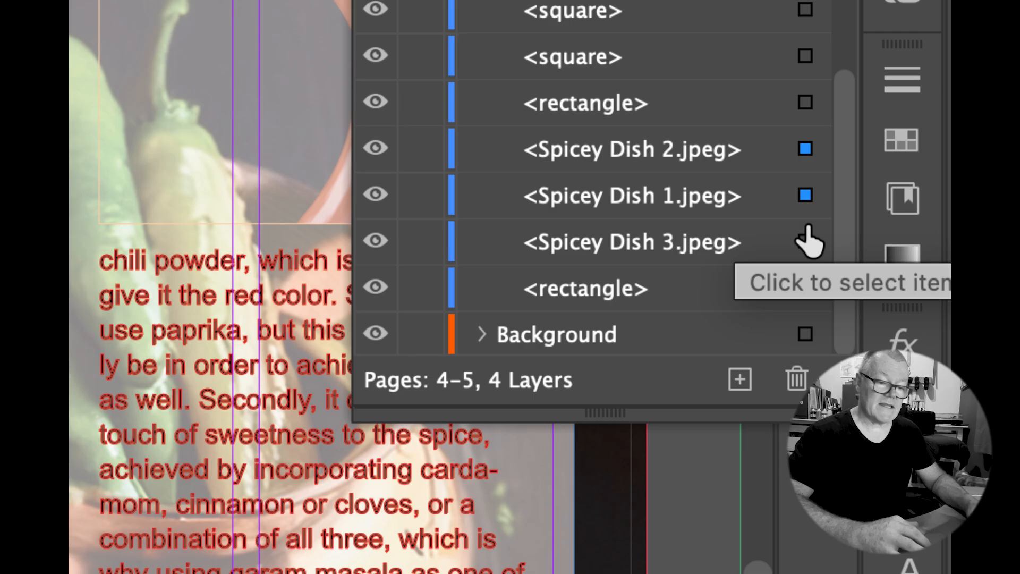
pyautogui.keyDown('shift'); pyautogui.click(806, 238); pyautogui.keyUp('shift')
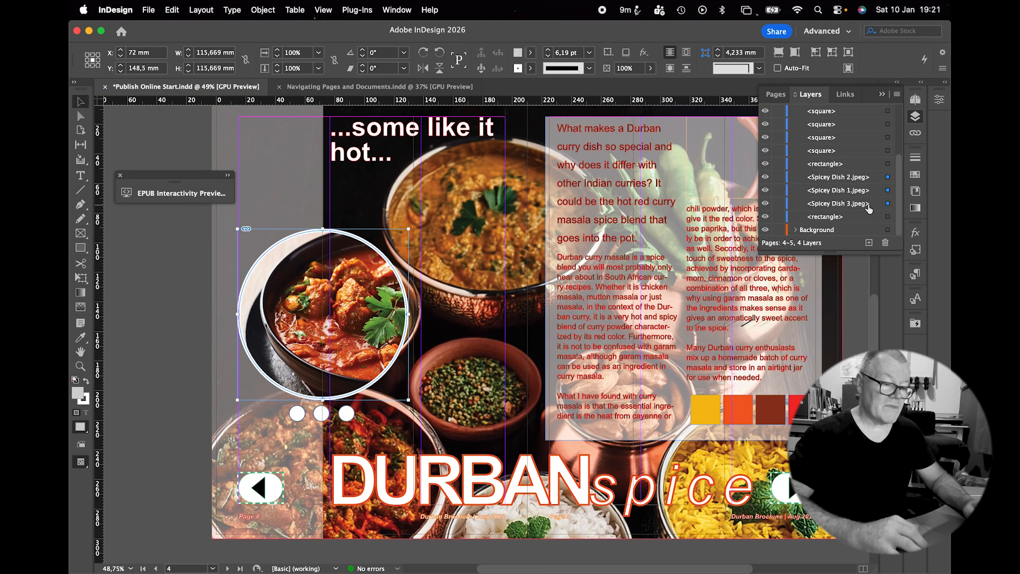
pyautogui.click(399, 11)
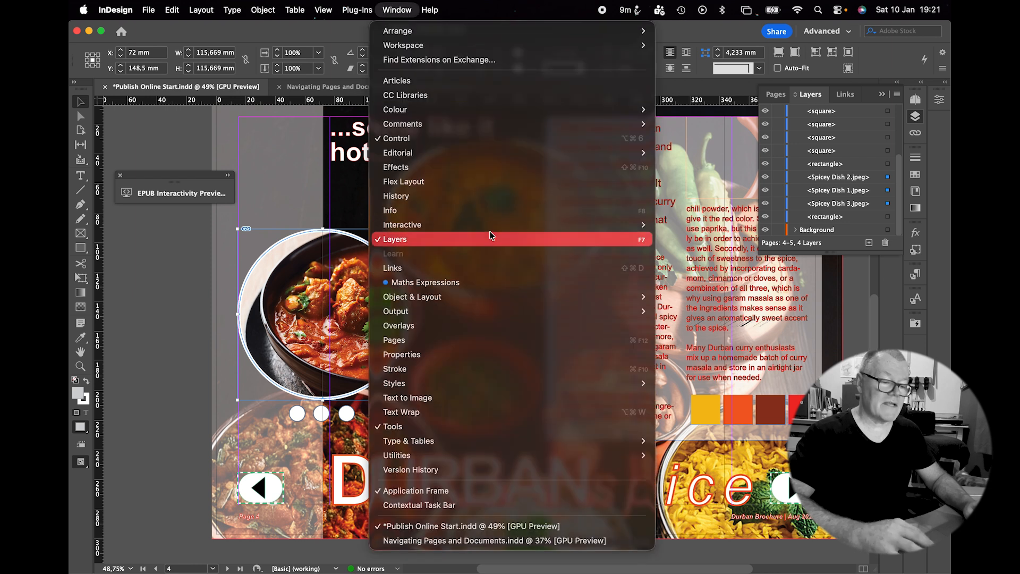
pyautogui.moveTo(497, 228)
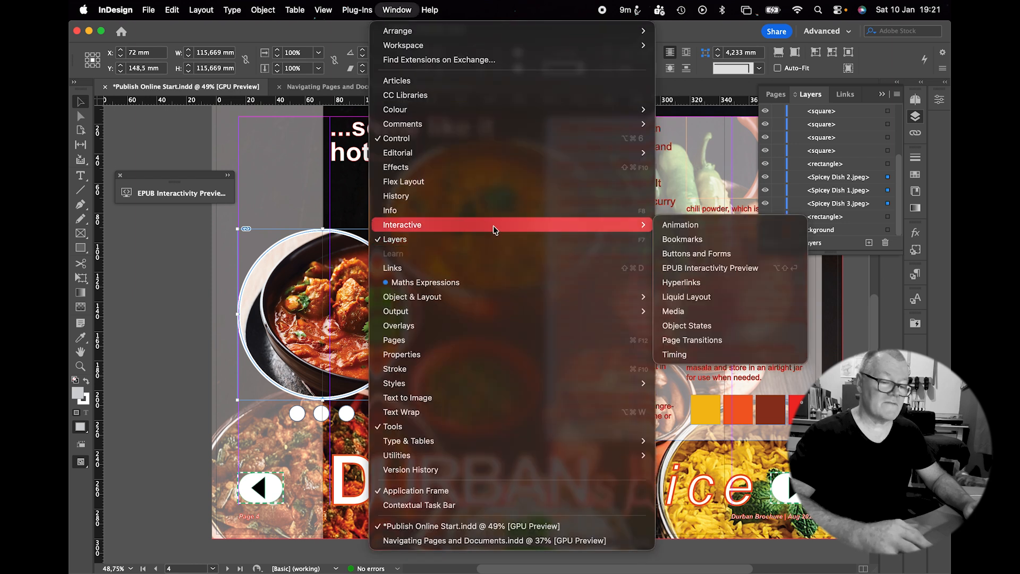
pyautogui.click(694, 326)
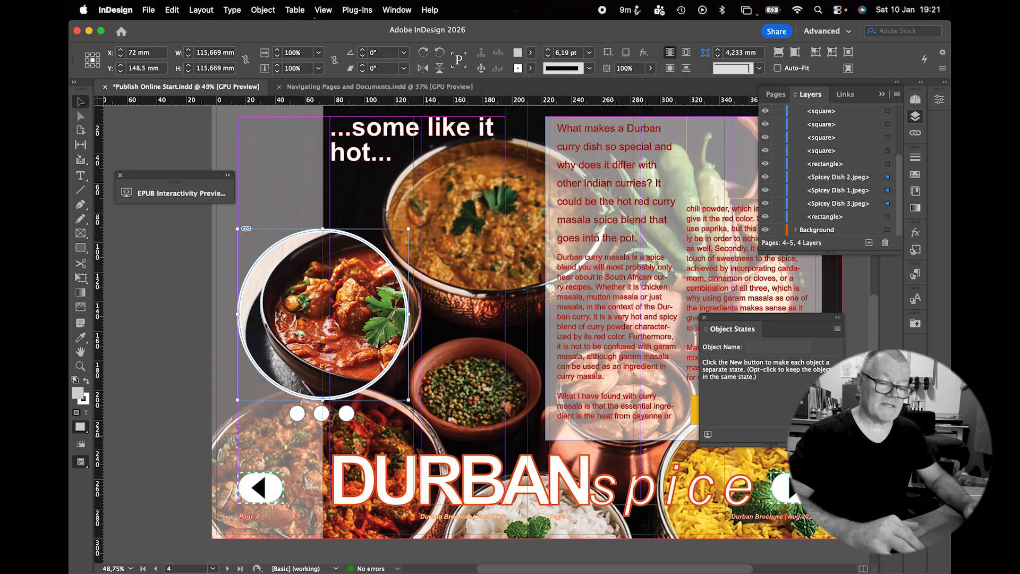
pyautogui.click(820, 435)
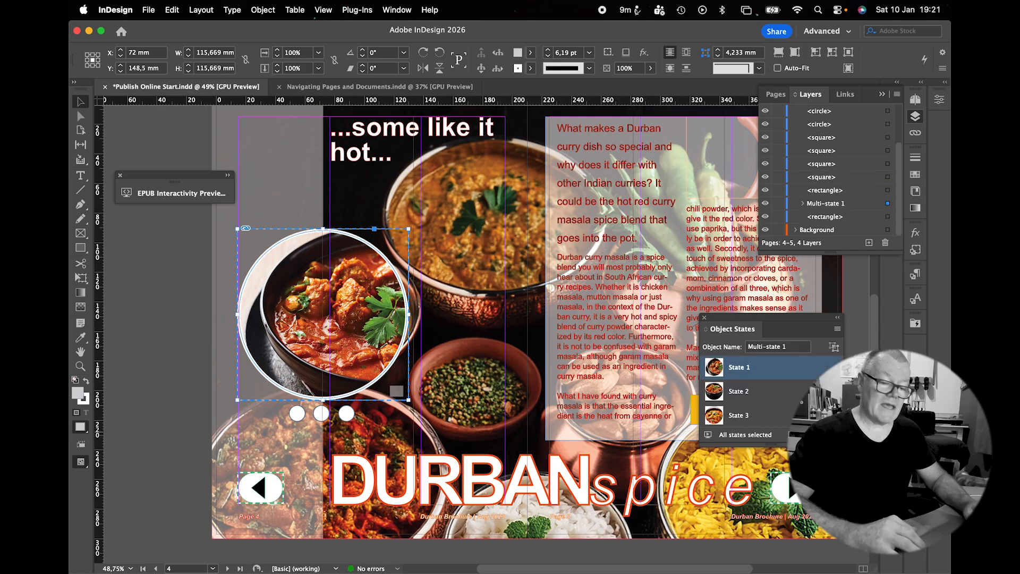
# Step: Name the multi-state dish object Slide Show
pyautogui.click(776, 347)
pyautogui.write('Slide Show')
pyautogui.press('Return')
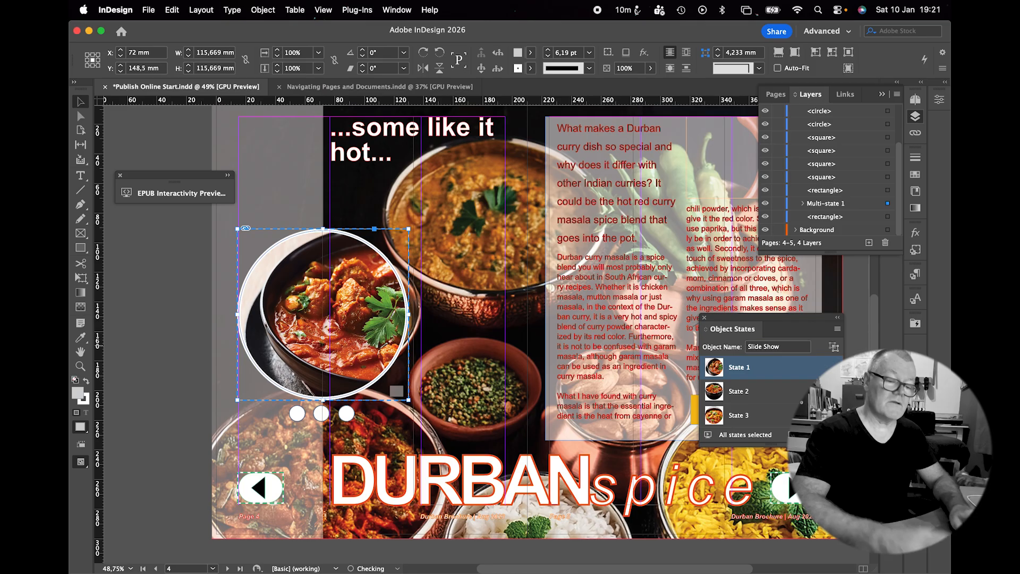
# Step: Preview the three states of the Slide Show object and check the three white circles below it
pyautogui.click(768, 397)
pyautogui.click(770, 416)
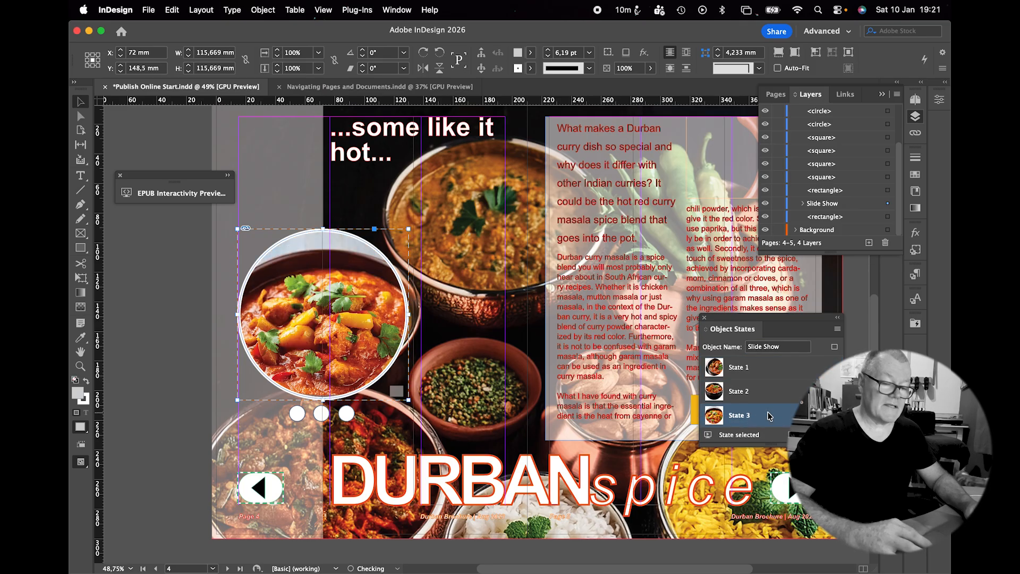
pyautogui.click(769, 399)
pyautogui.click(770, 372)
pyautogui.click(770, 402)
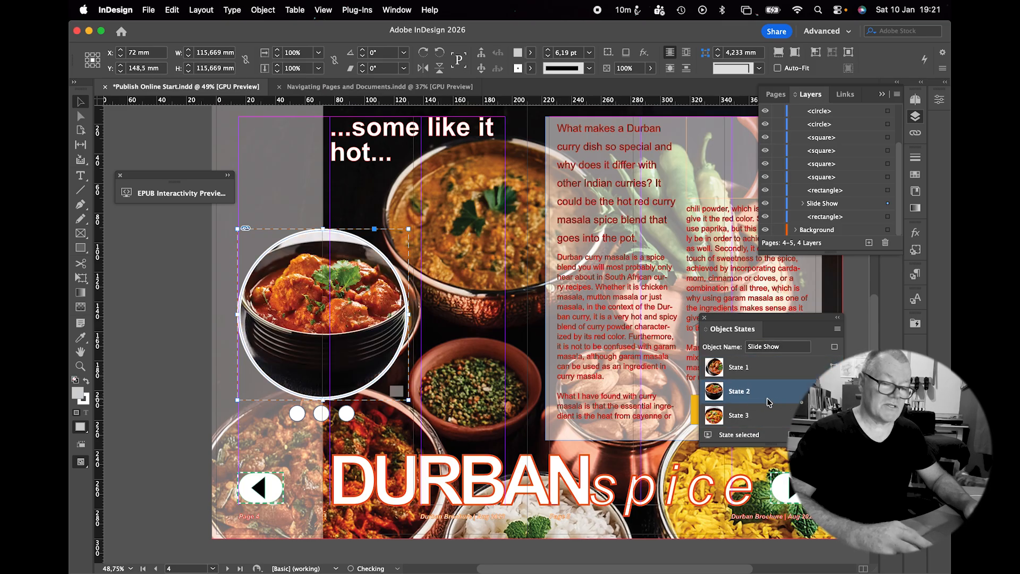
pyautogui.click(770, 420)
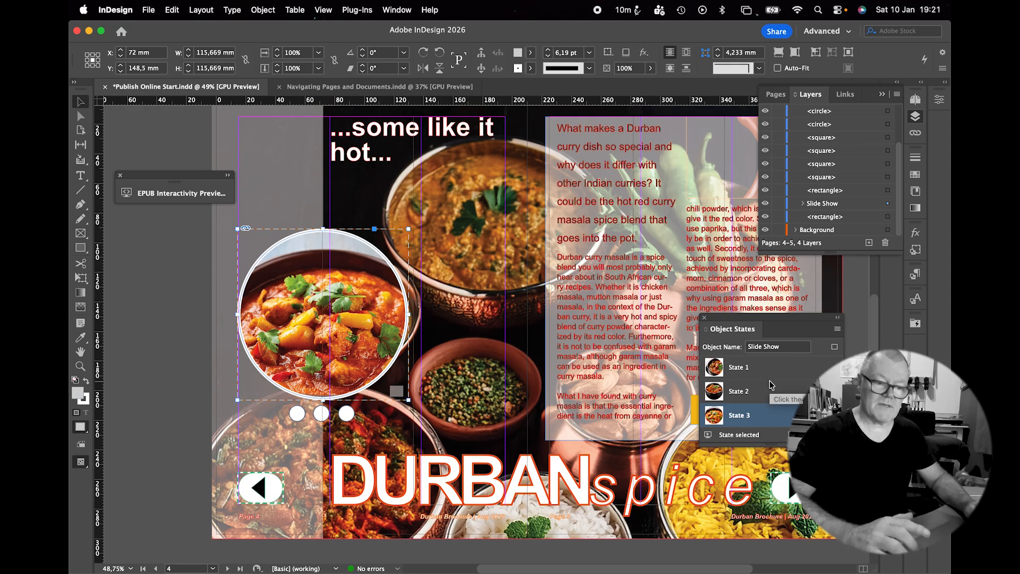
pyautogui.click(296, 414)
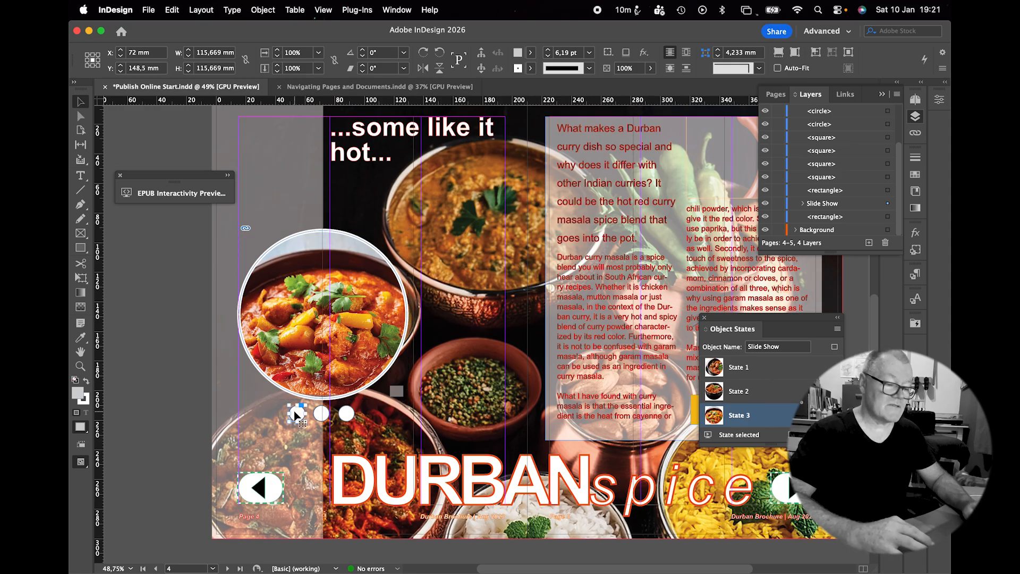
pyautogui.click(321, 414)
pyautogui.click(349, 417)
# Step: Convert the leftmost white circle below the dish image into a button
pyautogui.click(297, 417)
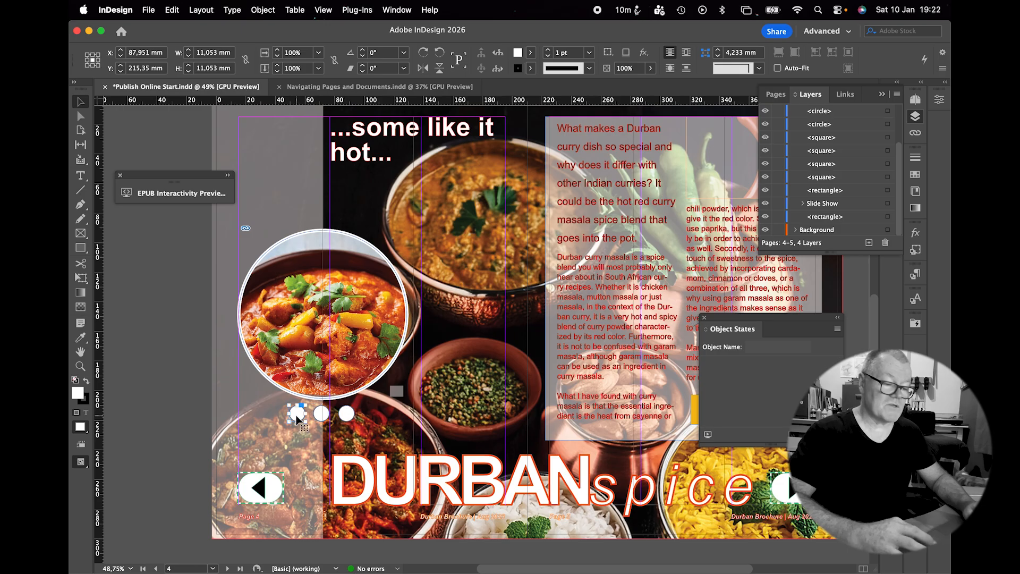
pyautogui.click(705, 319)
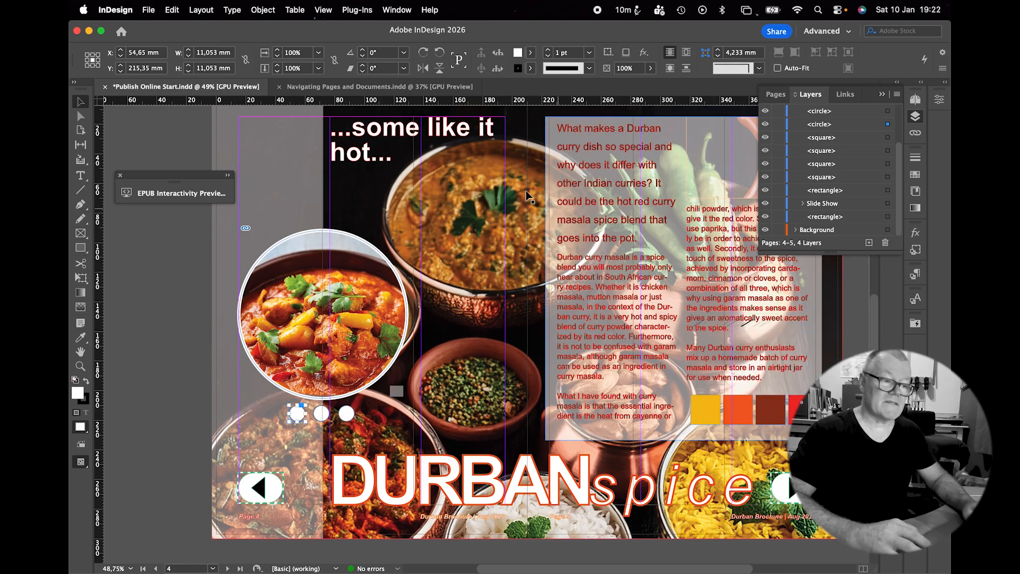
pyautogui.click(397, 10)
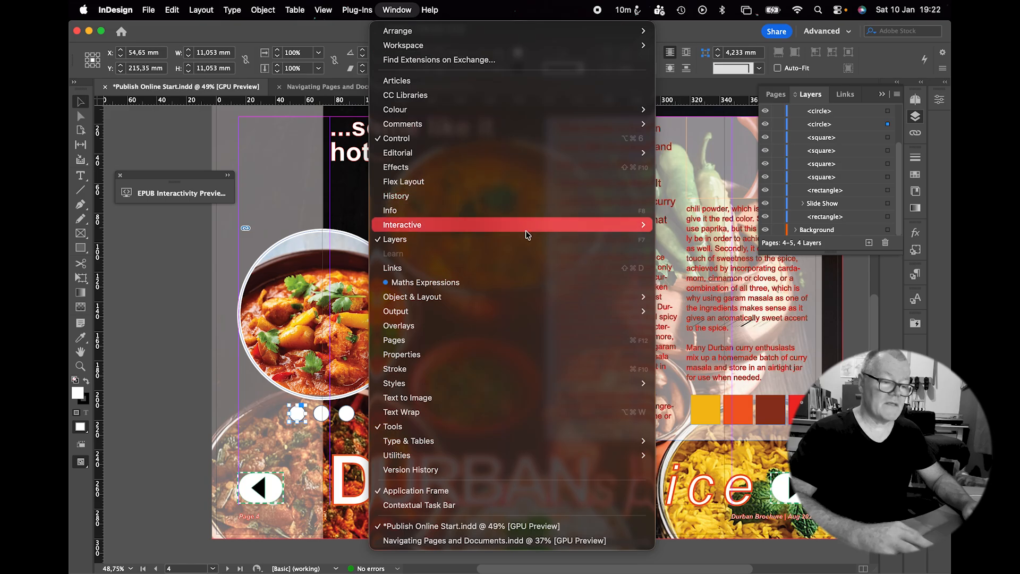
pyautogui.moveTo(526, 226)
pyautogui.click(696, 254)
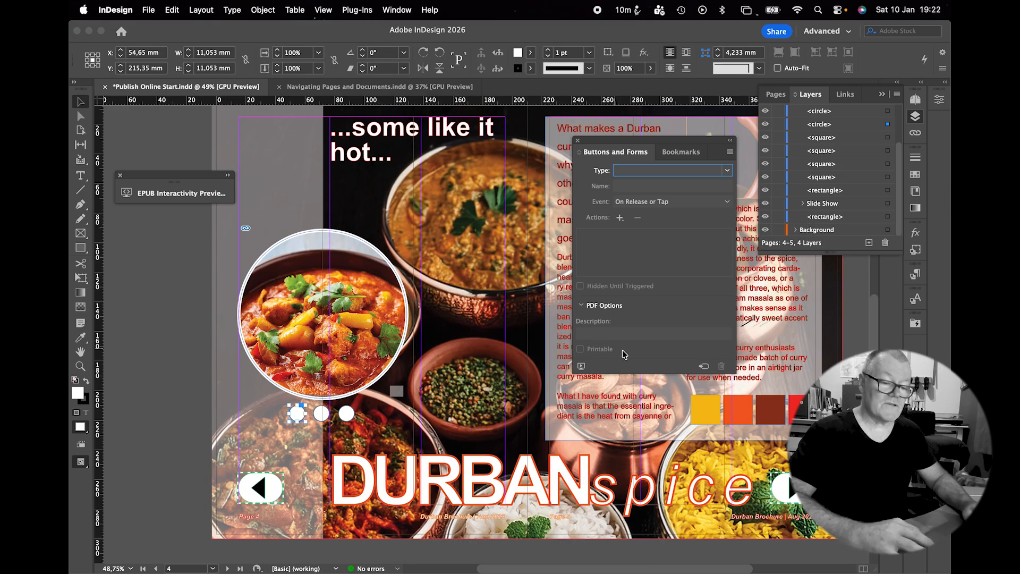
pyautogui.click(727, 169)
pyautogui.click(692, 181)
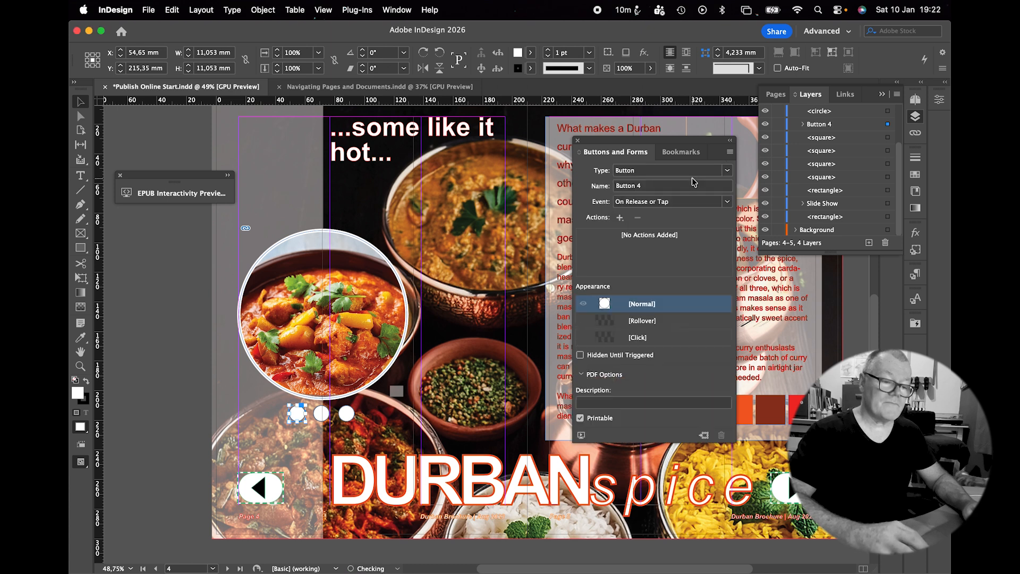
# Step: Name the leftmost circle's button Image1 and add a Go To State action targeting State 1 of Slide Show
pyautogui.click(661, 186)
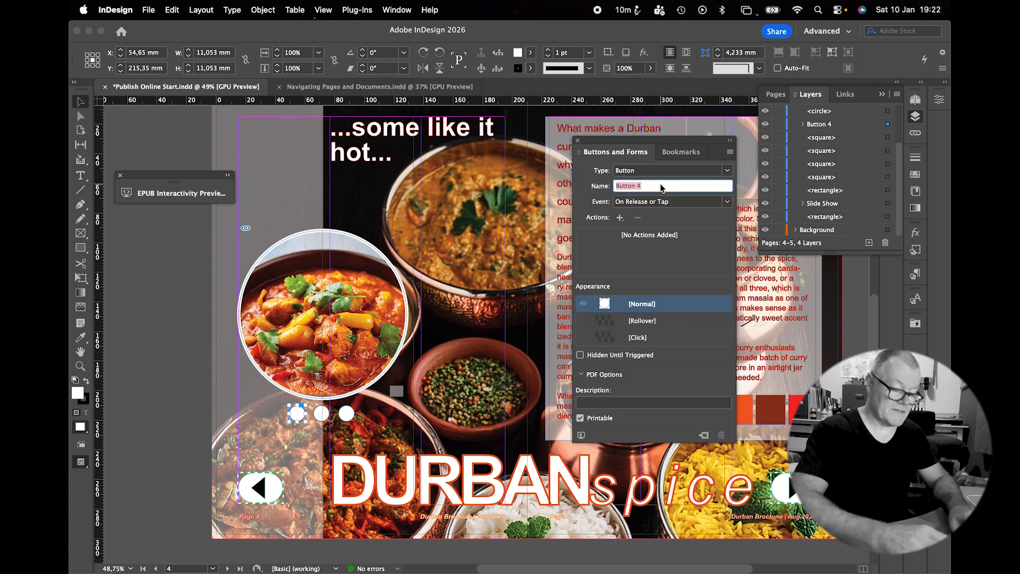
pyautogui.write('Image1')
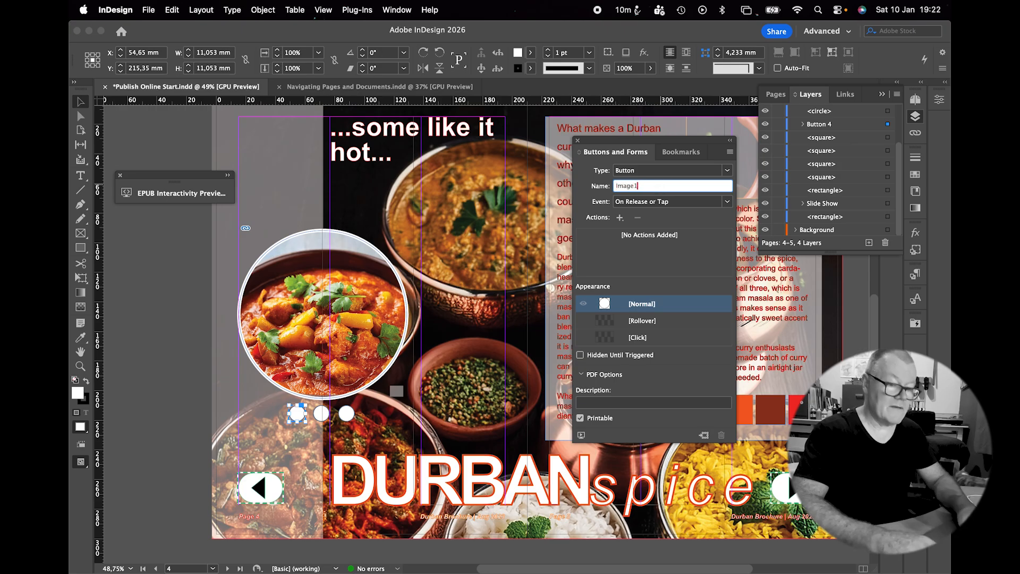
pyautogui.press('Return')
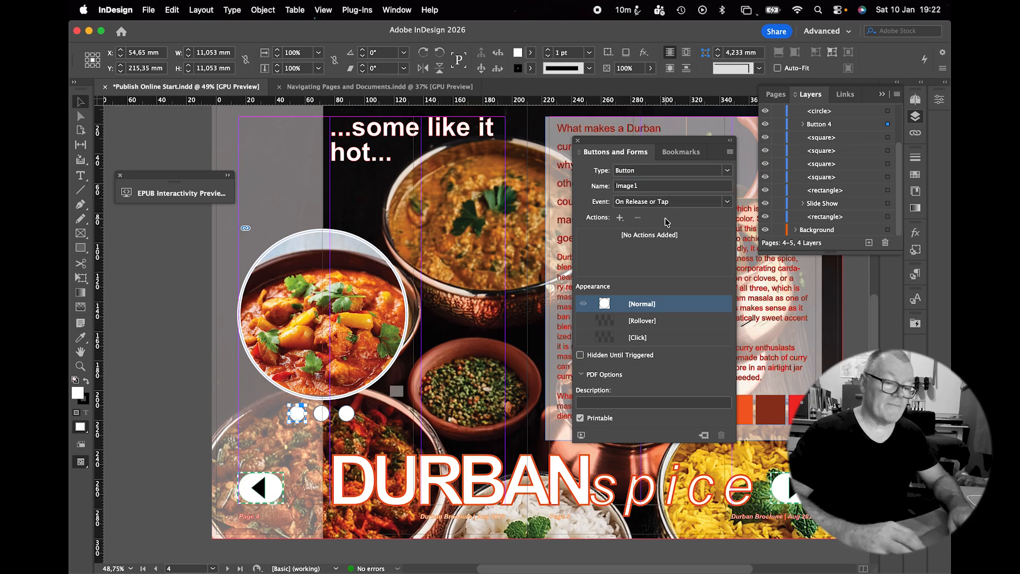
pyautogui.click(620, 218)
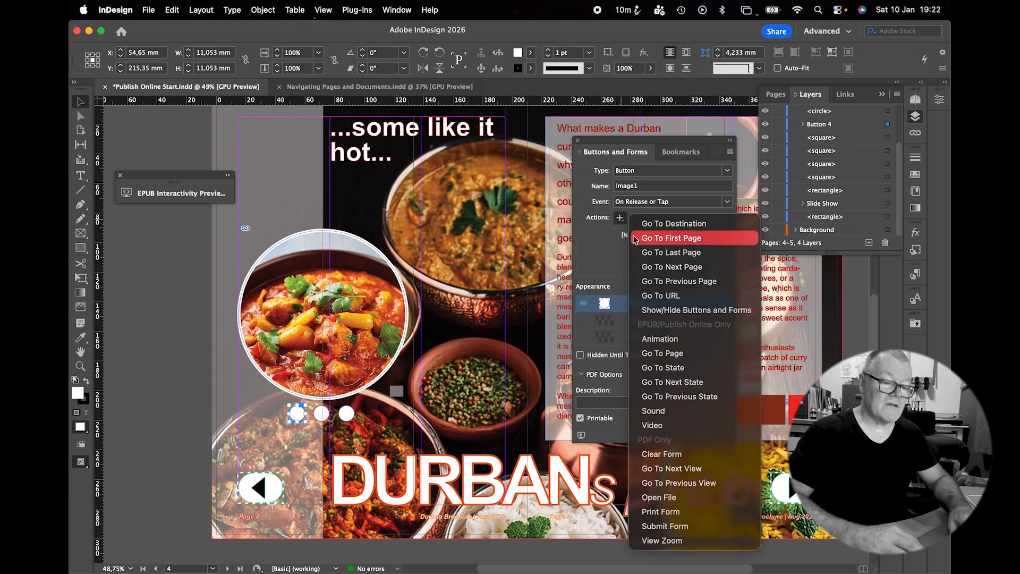
pyautogui.click(664, 366)
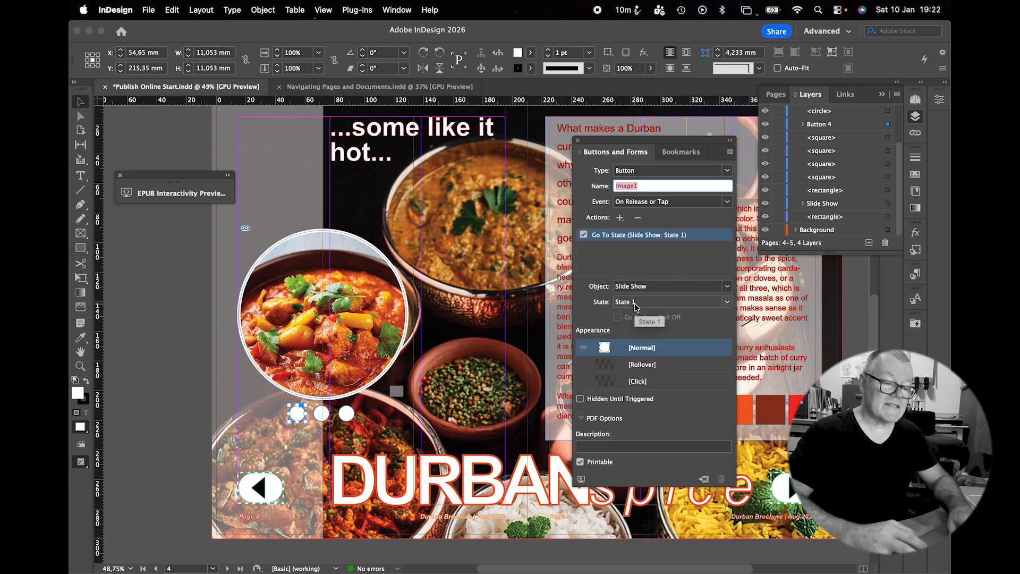
# Step: Add a Rollover appearance to the Image1 button with its opacity set to 70%
pyautogui.click(643, 365)
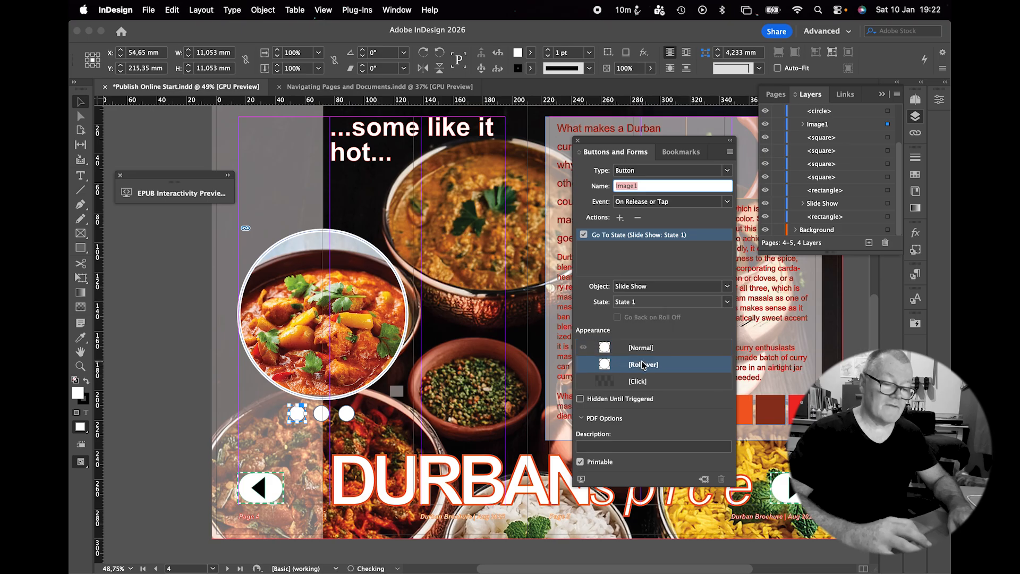
pyautogui.click(633, 68)
pyautogui.write('80')
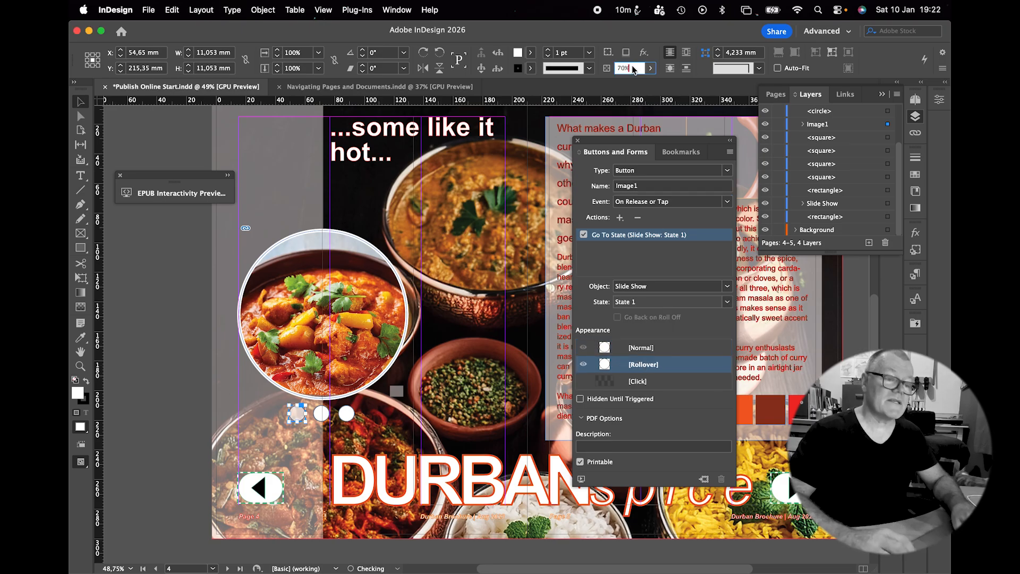
# Step: Add a Click appearance to the Image1 button with fill and stroke colours swapped, and compare its Normal, Rollover and Click appearances
pyautogui.click(641, 384)
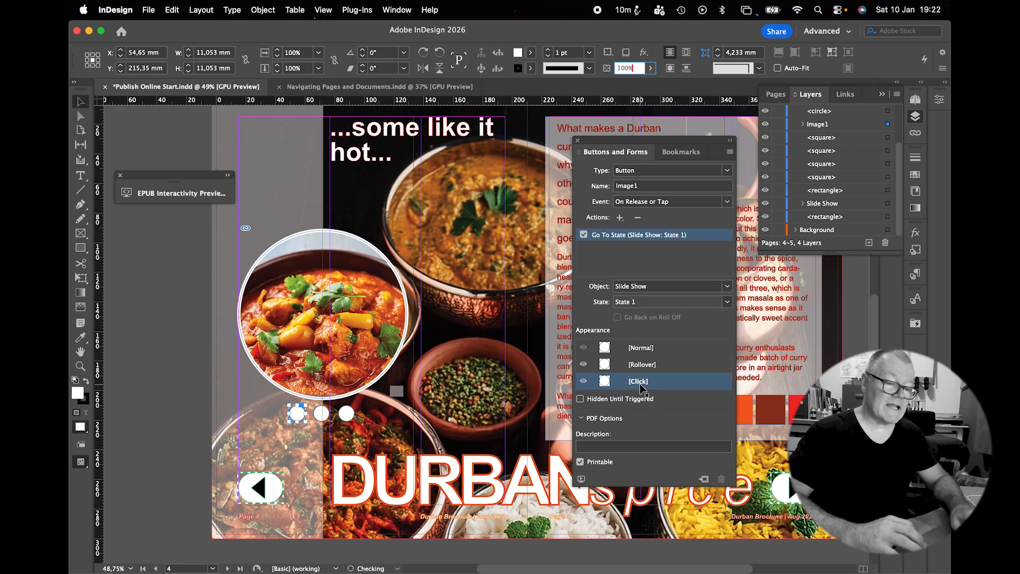
pyautogui.click(85, 381)
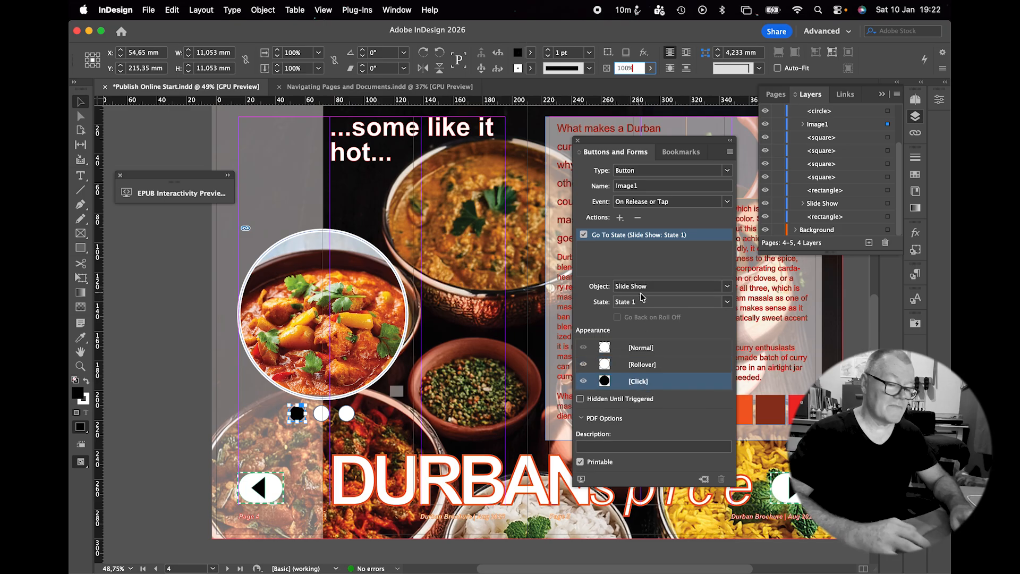
pyautogui.click(646, 346)
pyautogui.click(645, 367)
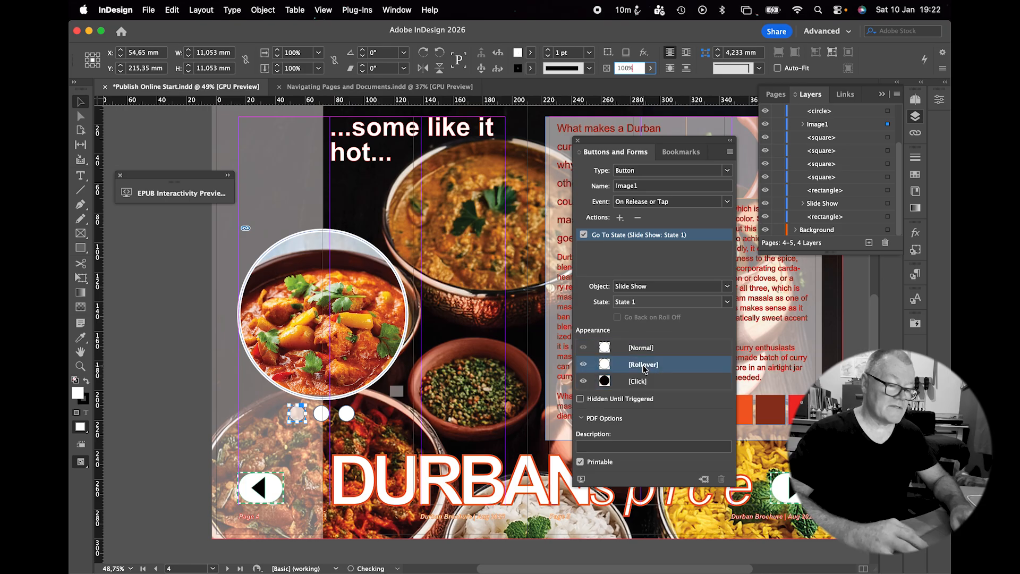
pyautogui.click(644, 380)
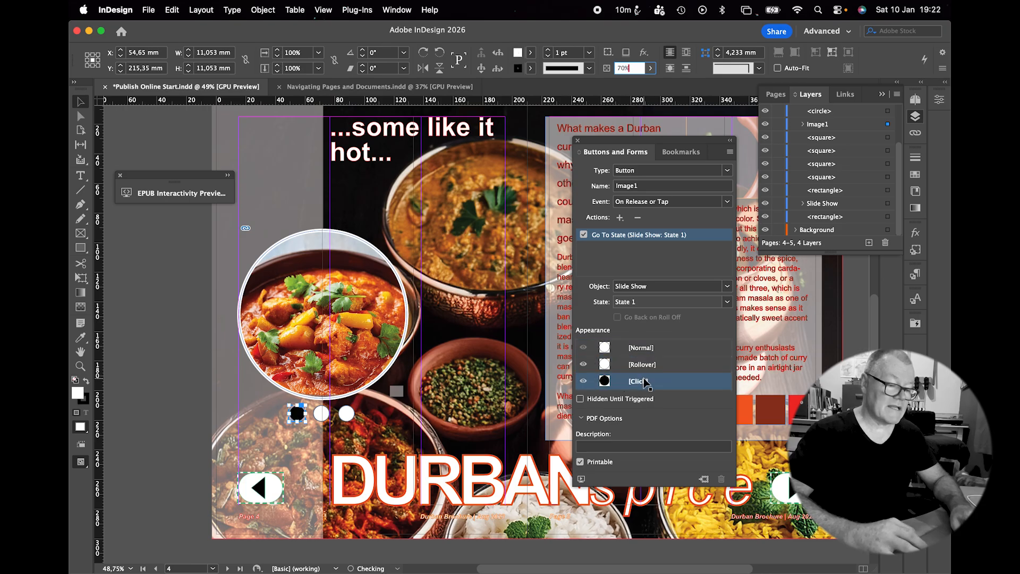
pyautogui.click(644, 347)
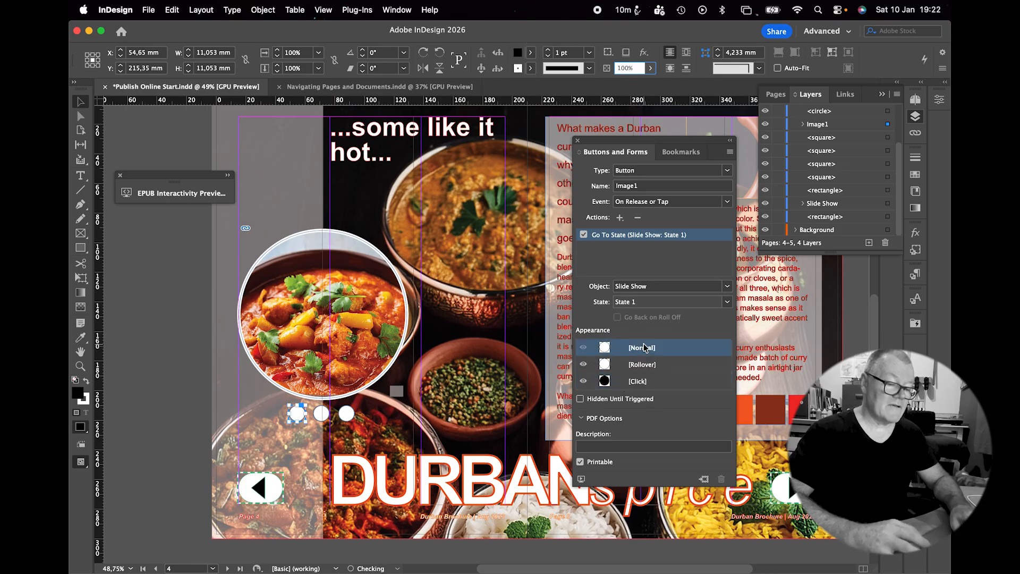
# Step: Convert the middle white circle into a button named Image2 with a Go To State action targeting State 2 of Slide Show
pyautogui.click(322, 414)
pyautogui.click(726, 170)
pyautogui.click(688, 182)
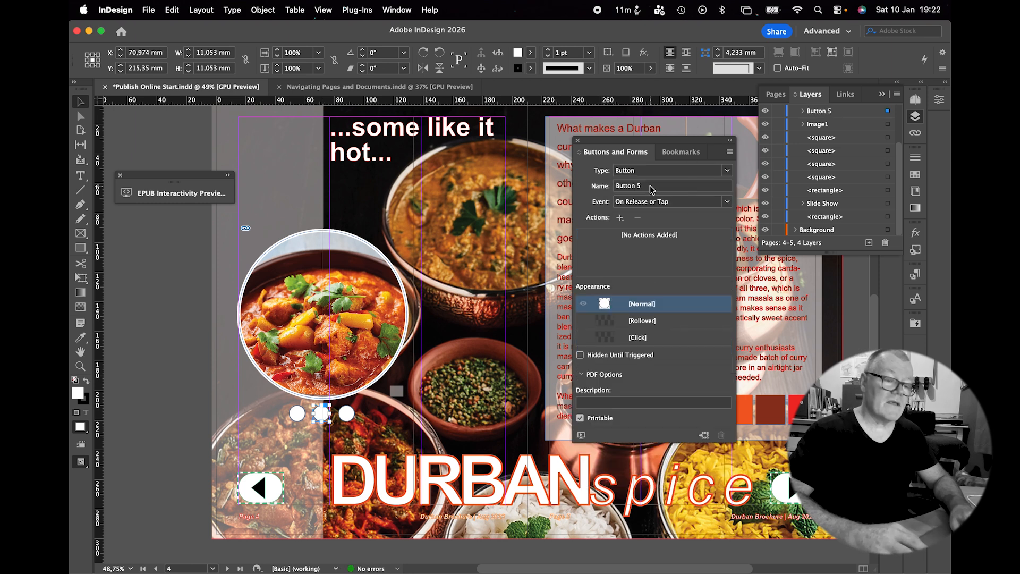
pyautogui.click(620, 218)
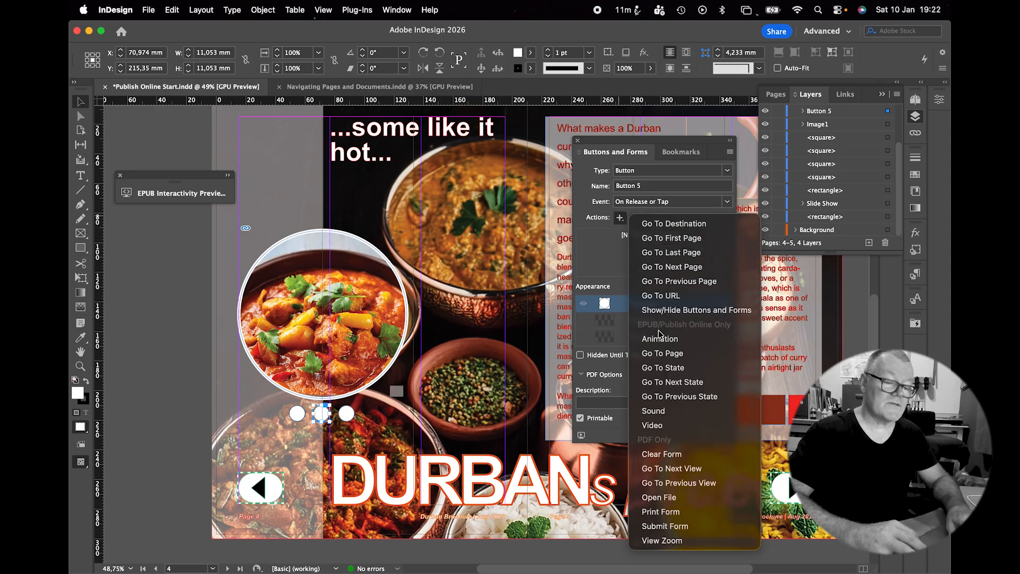
pyautogui.click(664, 367)
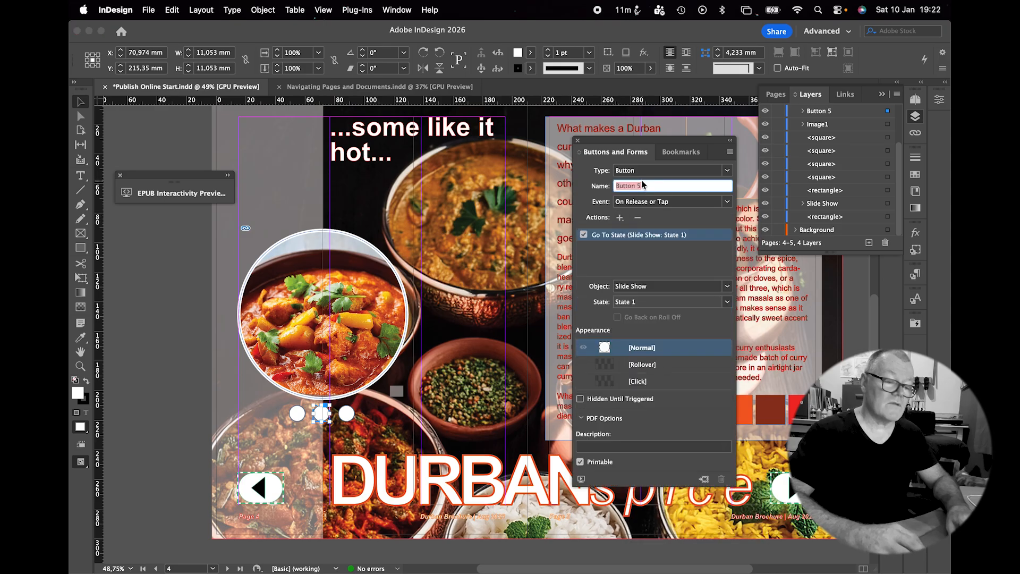
pyautogui.write('Image2')
pyautogui.press('Return')
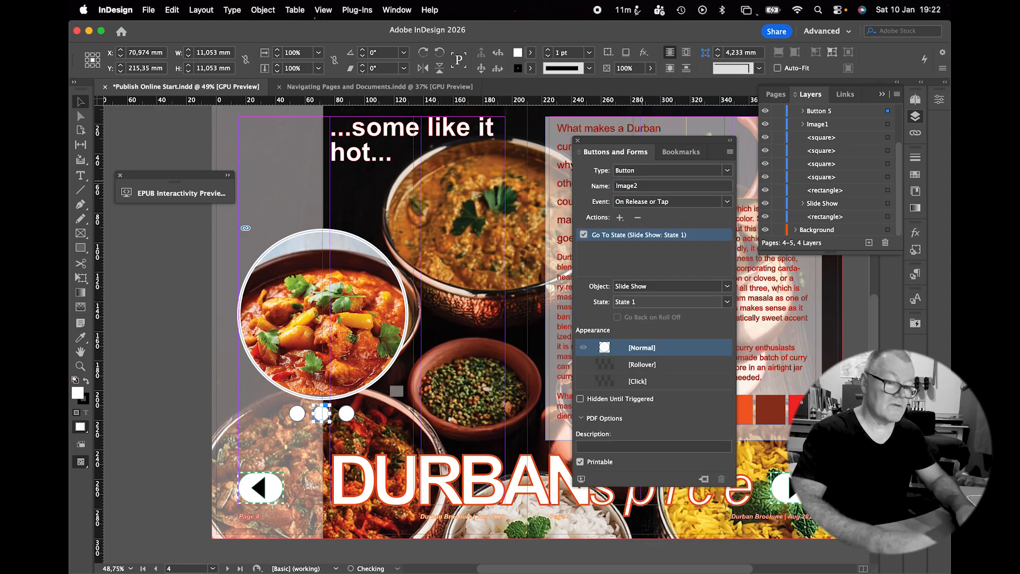
pyautogui.click(642, 306)
pyautogui.click(644, 343)
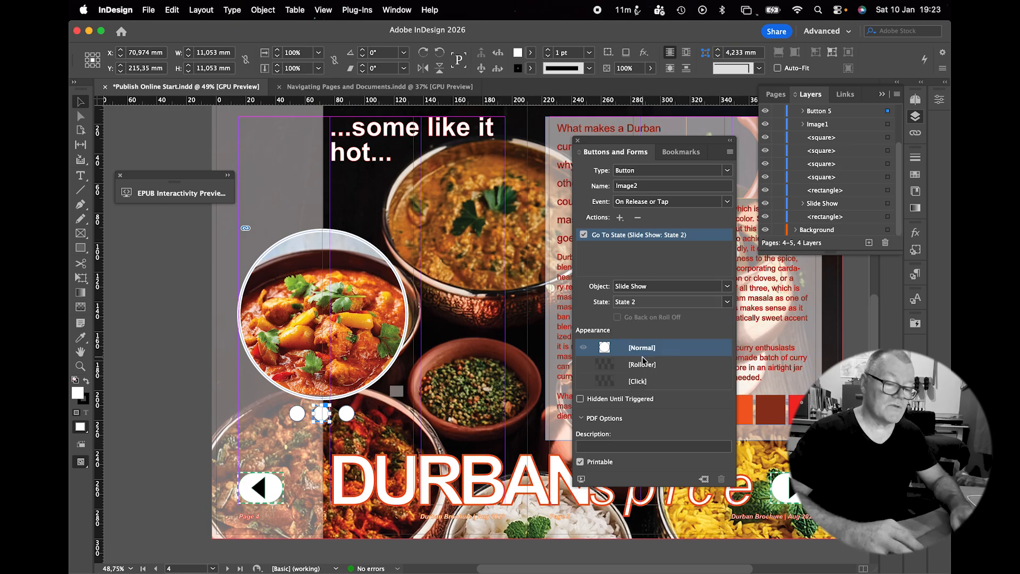
# Step: Add a Rollover appearance to the Image2 button with its opacity set to 70%
pyautogui.click(643, 365)
pyautogui.click(628, 68)
pyautogui.write('70')
pyautogui.press('Return')
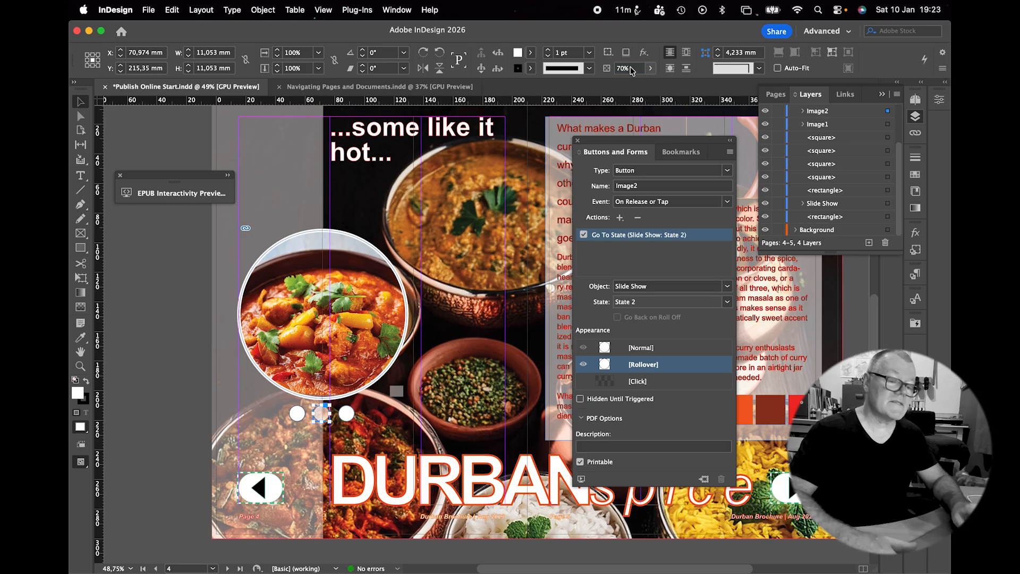
# Step: Add a Click appearance to the Image2 button with fill and stroke colours swapped, and return to its Normal appearance
pyautogui.click(636, 383)
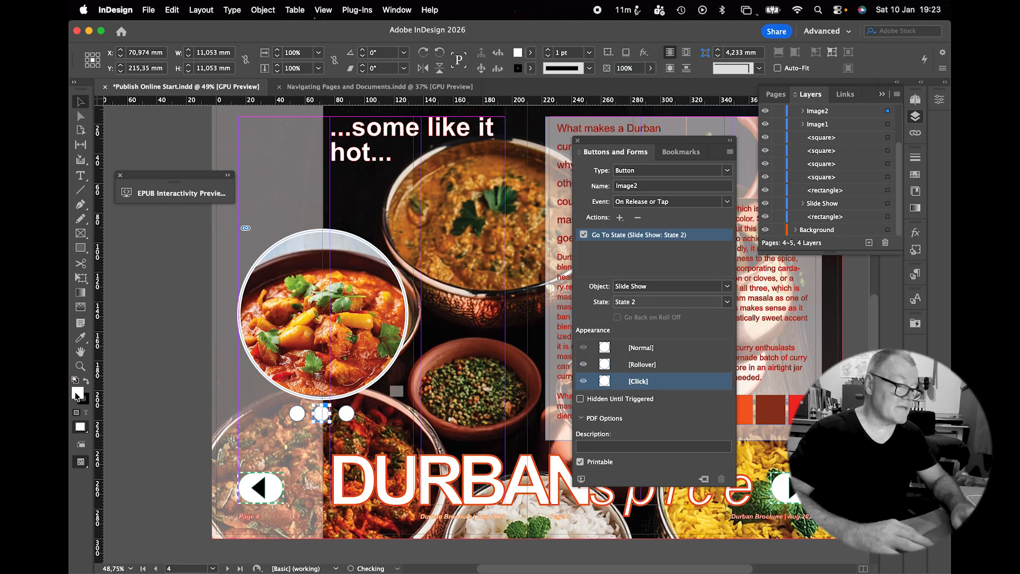
pyautogui.click(86, 381)
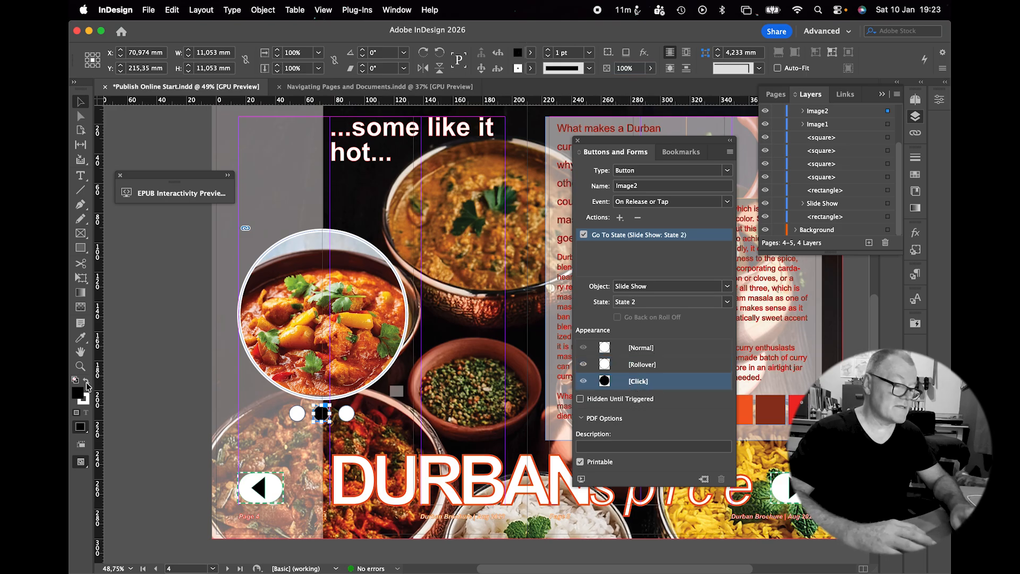
pyautogui.click(653, 354)
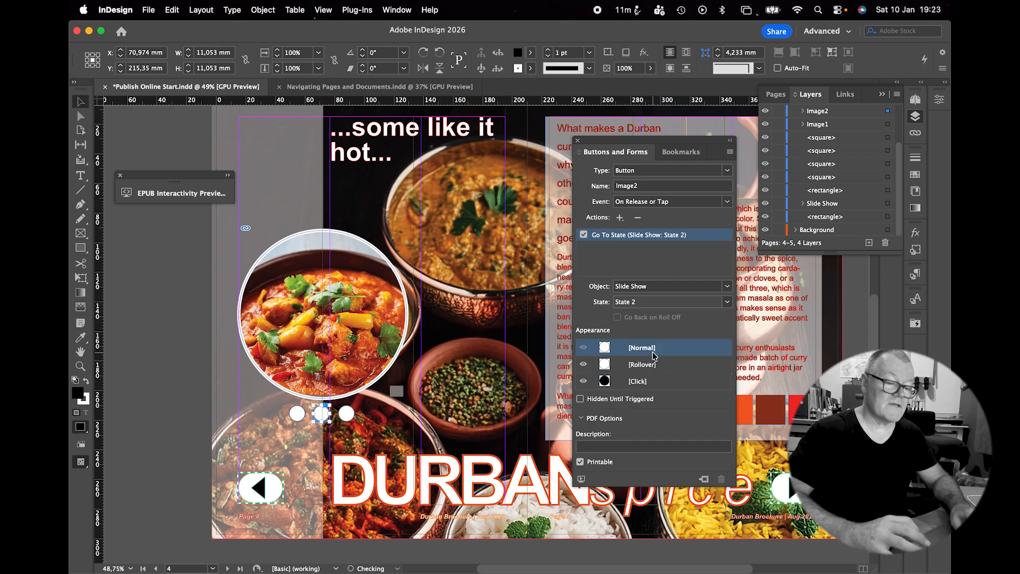
# Step: Convert the third white circle into a button named Image3 with a Go To State action targeting State 3 of Slide Show
pyautogui.click(352, 415)
pyautogui.click(727, 171)
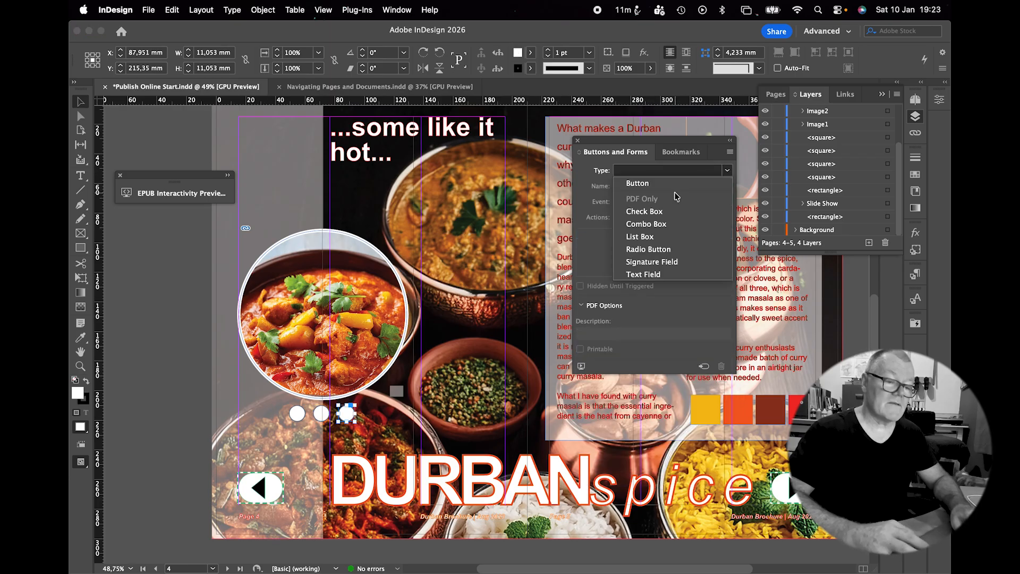
pyautogui.click(657, 184)
pyautogui.click(655, 185)
pyautogui.press('super+a')
pyautogui.write('Image')
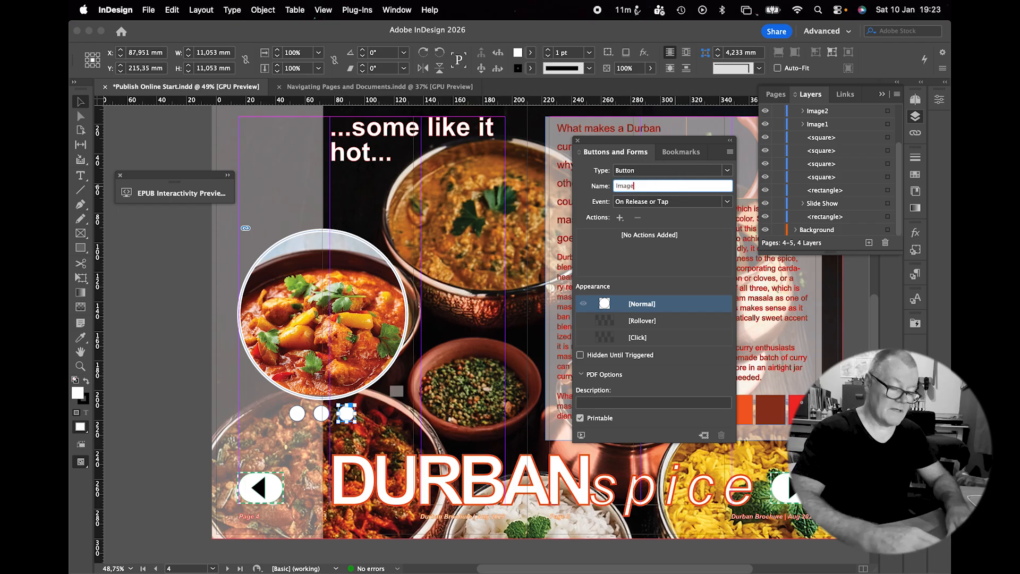
pyautogui.press('Return')
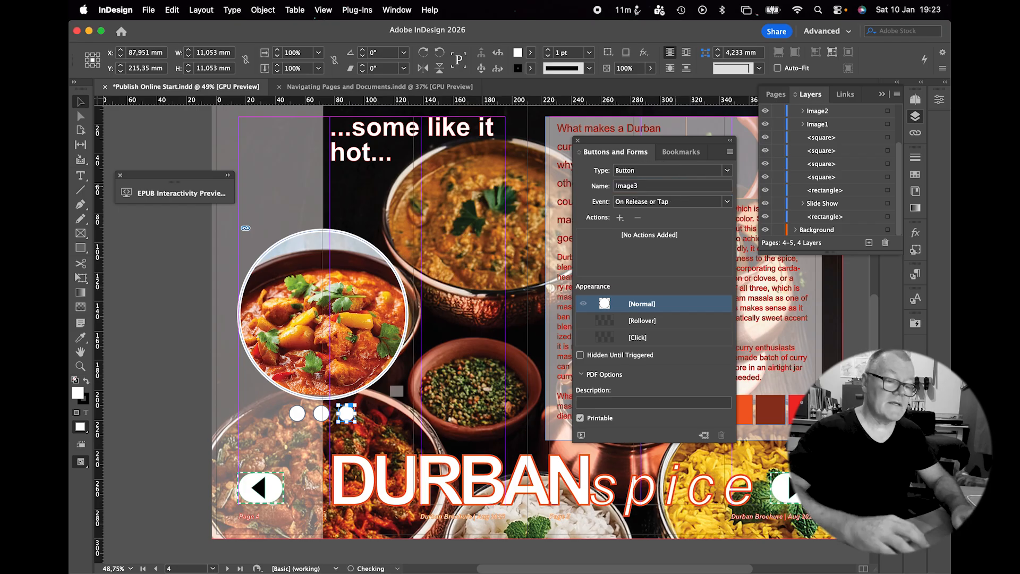
pyautogui.click(619, 217)
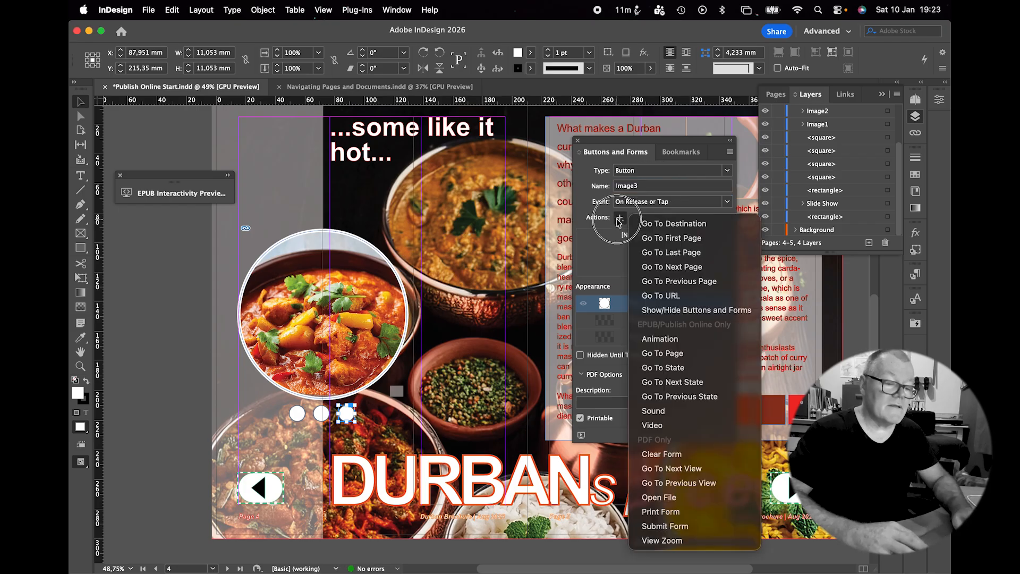
pyautogui.click(663, 368)
pyautogui.click(655, 303)
pyautogui.click(651, 378)
# Step: Add a Rollover appearance to the Image3 button with its opacity set to 70%
pyautogui.click(640, 367)
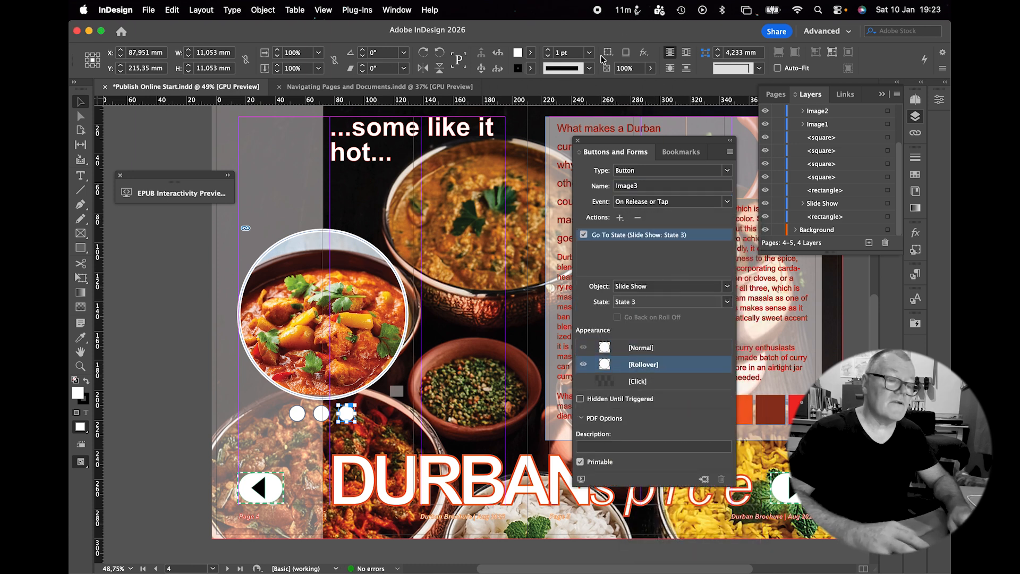
pyautogui.click(625, 69)
pyautogui.write('70')
pyautogui.press('Return')
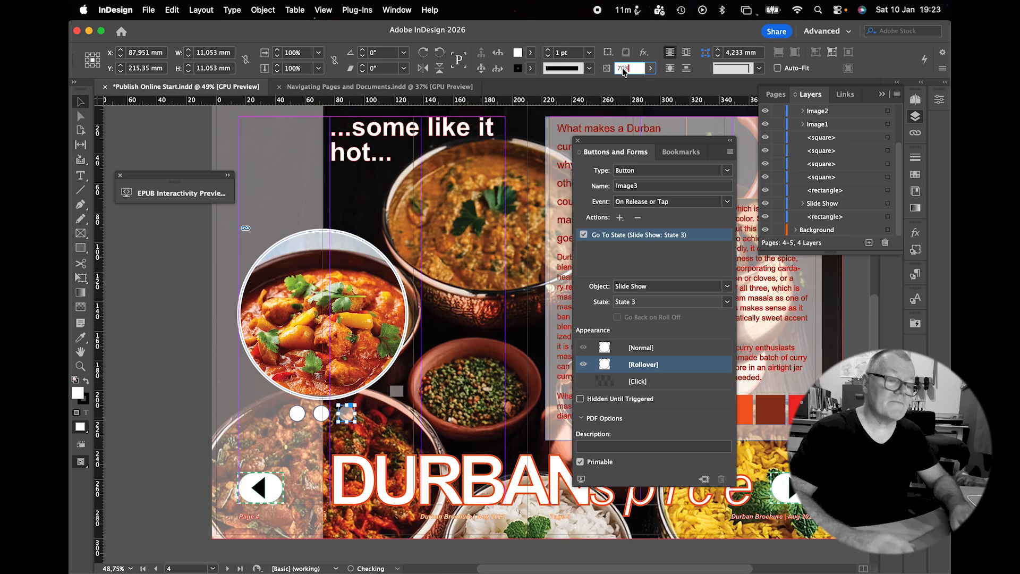
# Step: Add a Click appearance to the Image3 button with fill and stroke colours swapped, and return to its Normal appearance
pyautogui.click(645, 383)
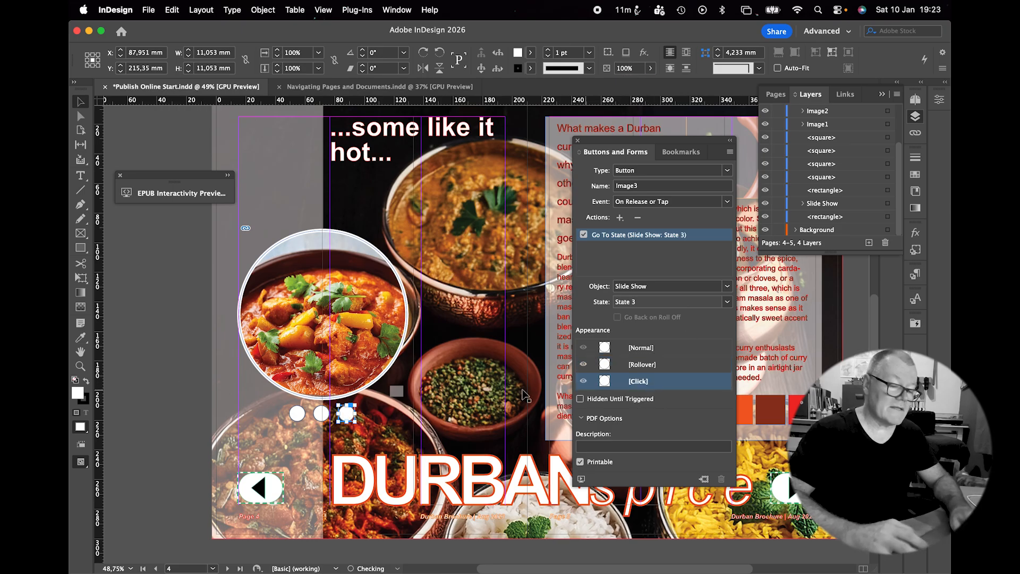
pyautogui.click(86, 381)
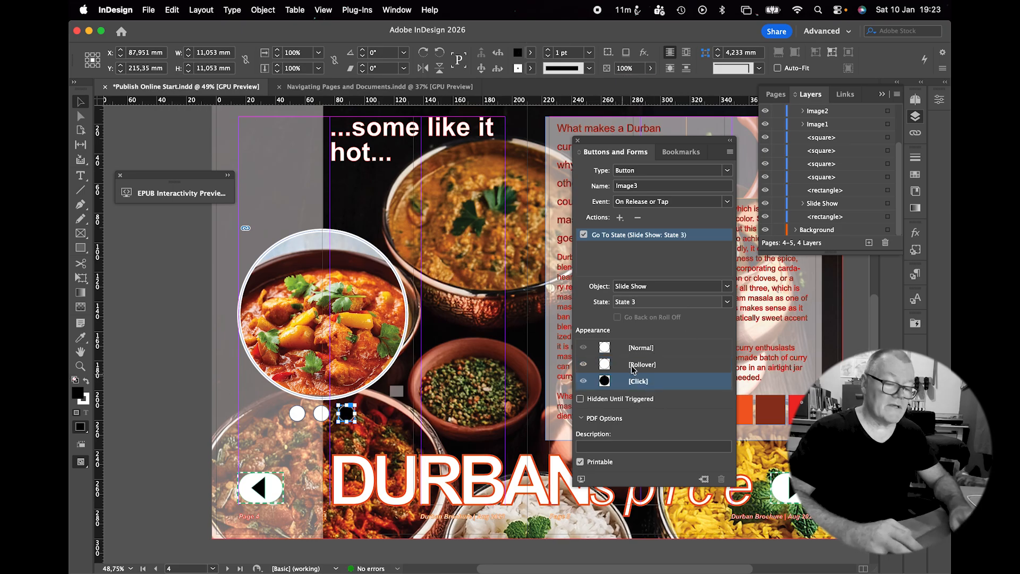
pyautogui.click(643, 349)
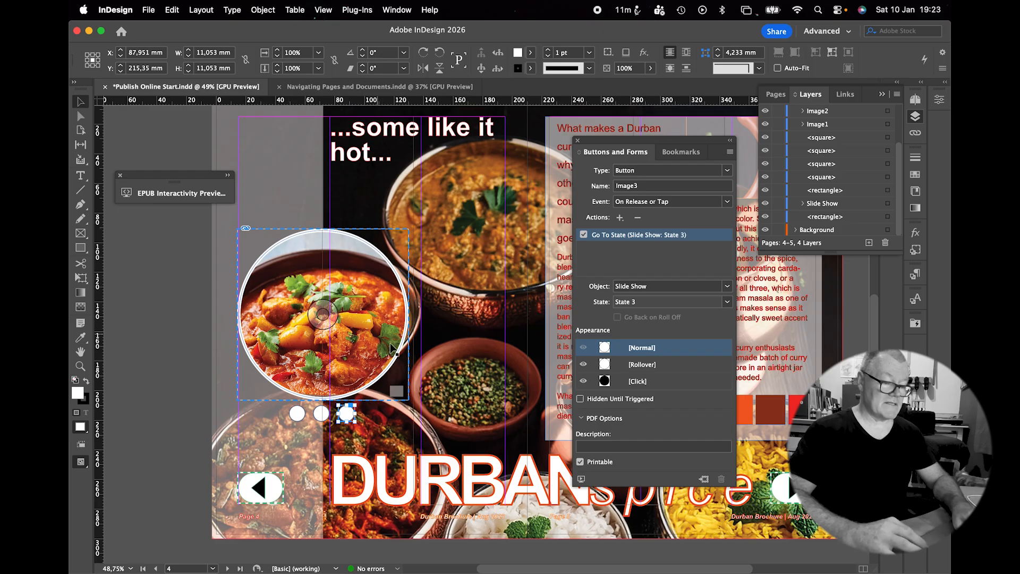
# Step: Preview the spread's interactivity, test all three slide show buttons, and close the preview and the button settings
pyautogui.click(581, 480)
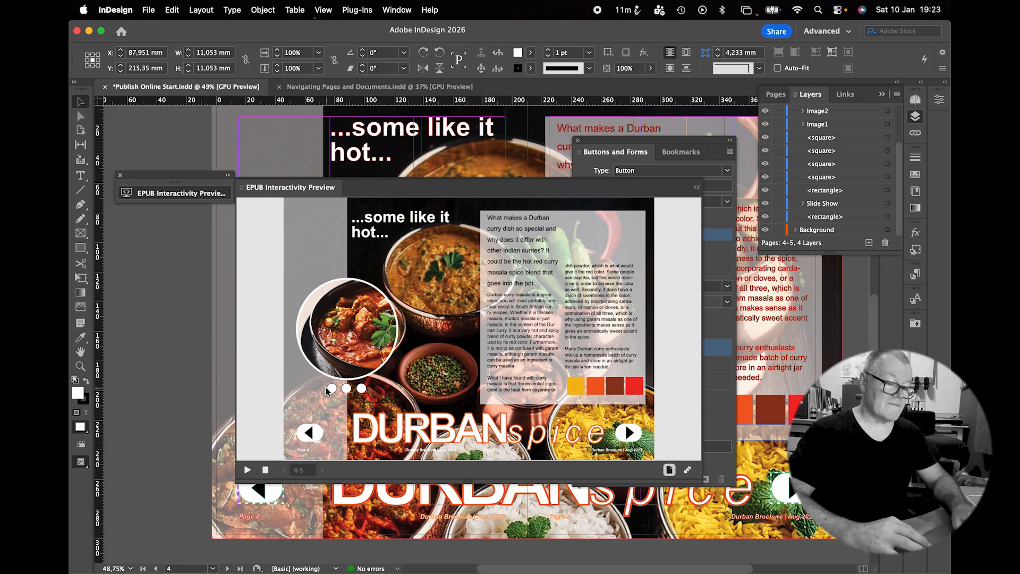
pyautogui.click(347, 392)
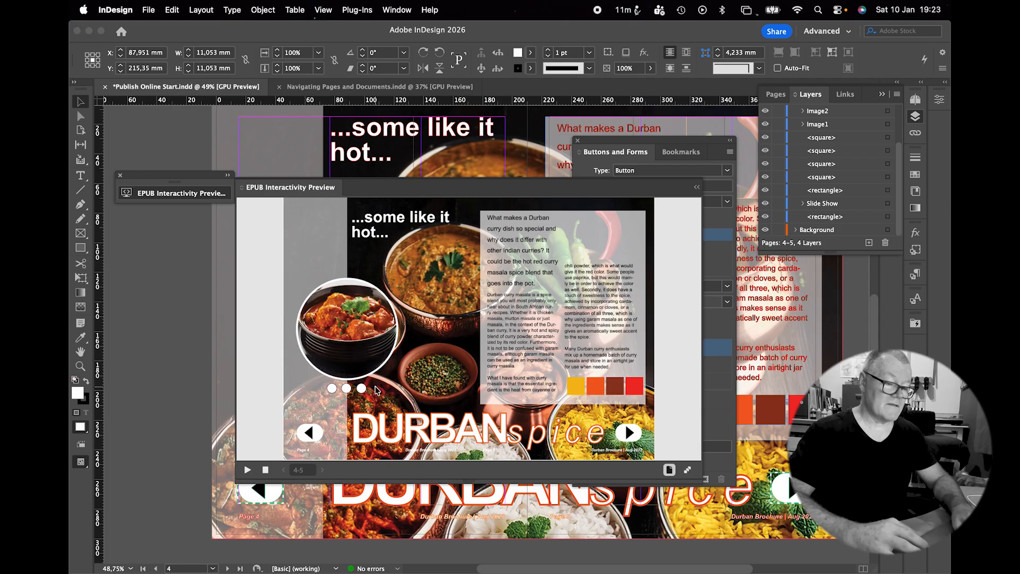
pyautogui.click(362, 392)
pyautogui.click(347, 392)
pyautogui.click(333, 392)
pyautogui.click(347, 393)
pyautogui.click(362, 392)
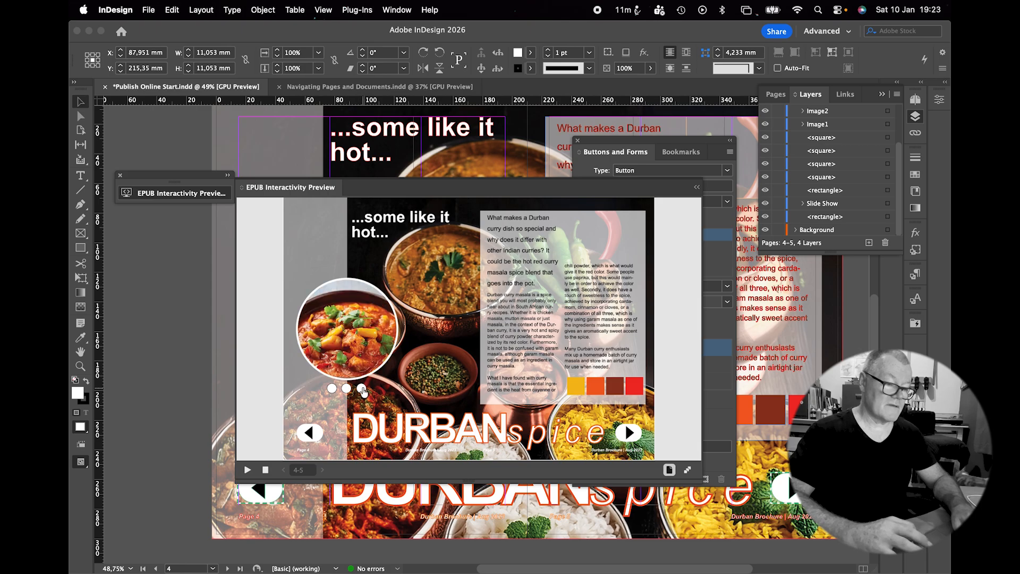
pyautogui.click(227, 177)
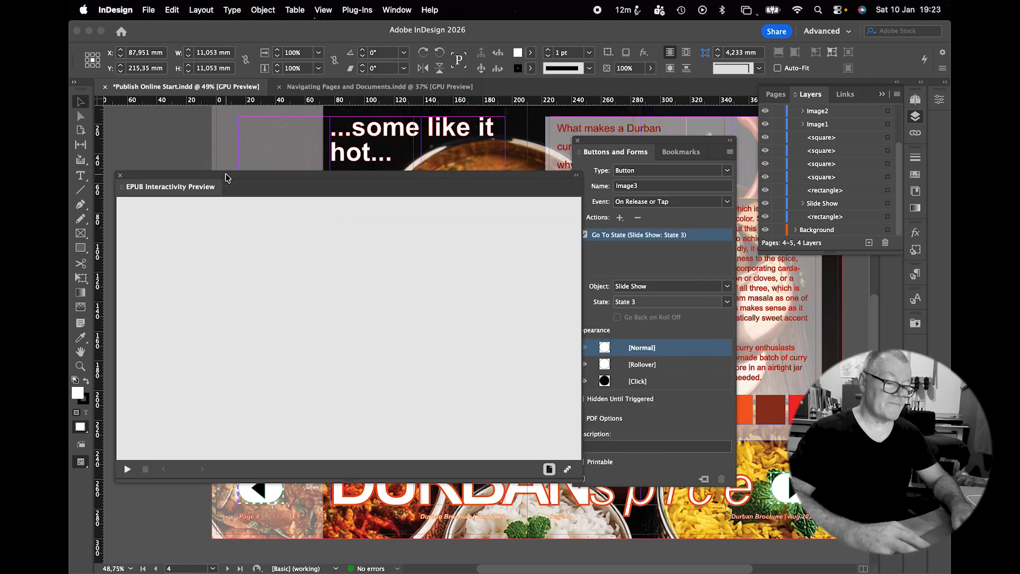
pyautogui.click(120, 175)
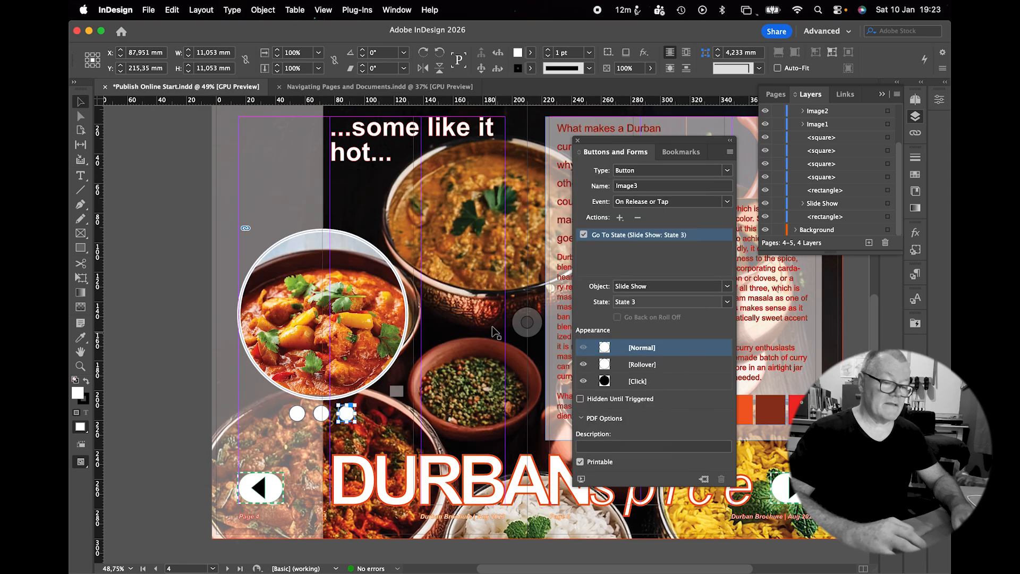
pyautogui.click(577, 142)
# Step: Go to the Surf City spread on pages 6–7 and examine the Media options for placed video
pyautogui.scroll(-15, 550, 255)
pyautogui.scroll(3, 550, 256)
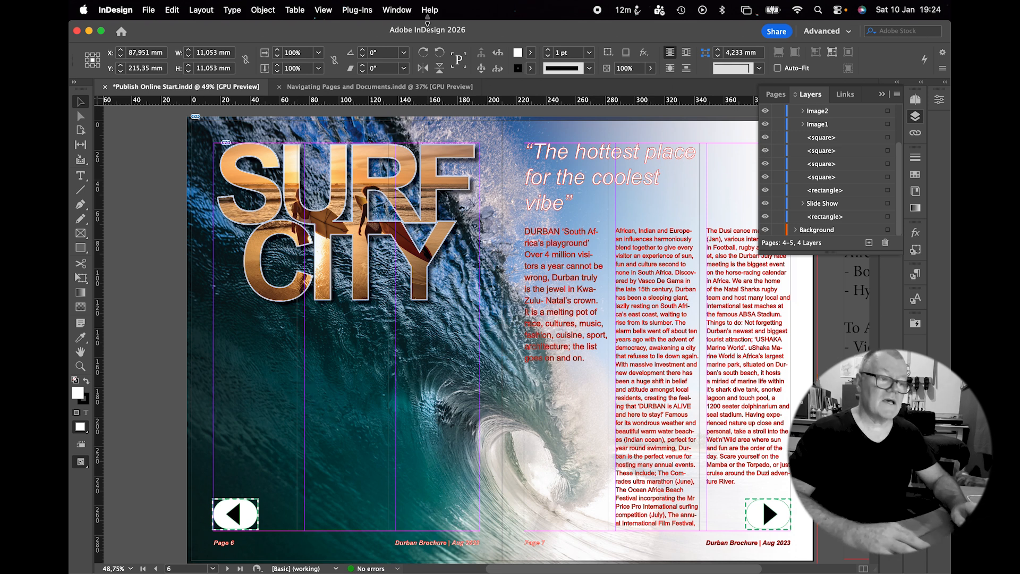
pyautogui.click(400, 12)
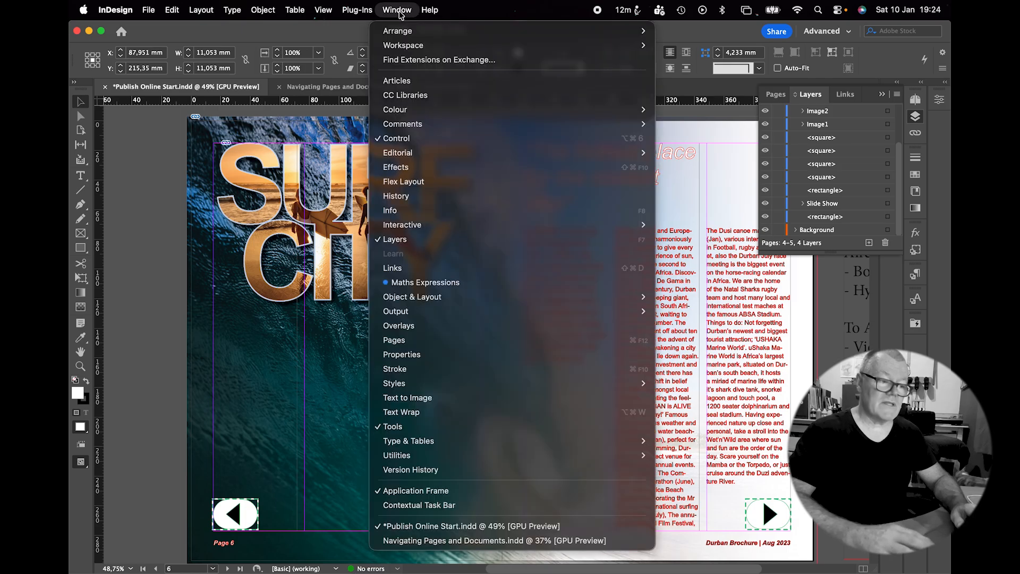
pyautogui.moveTo(497, 224)
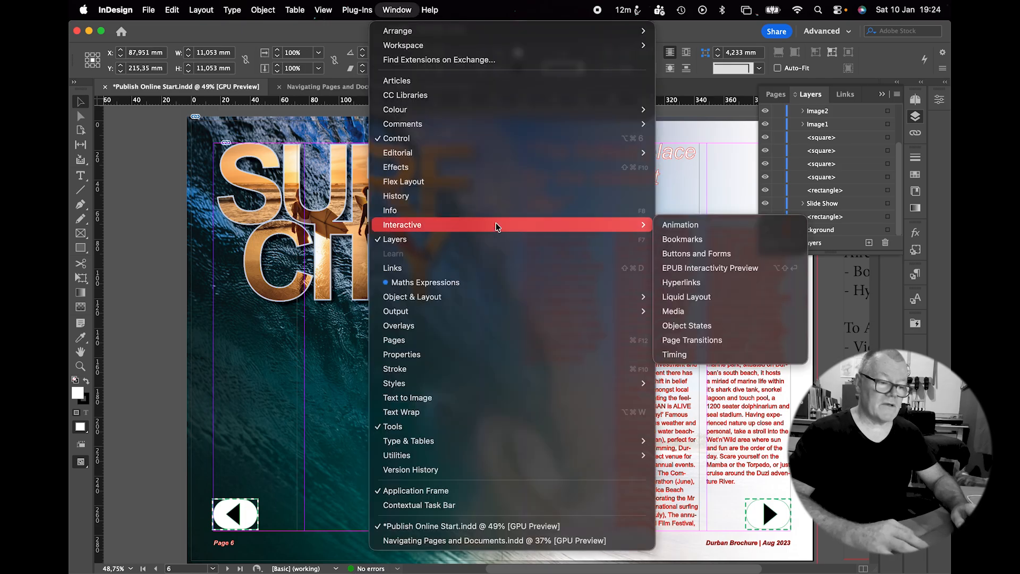
pyautogui.click(707, 310)
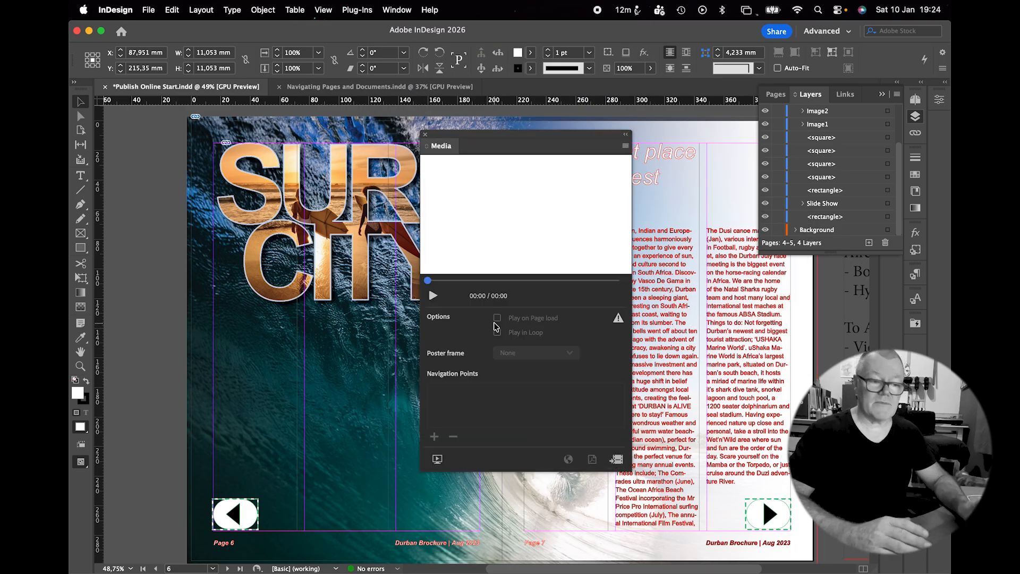
pyautogui.click(425, 136)
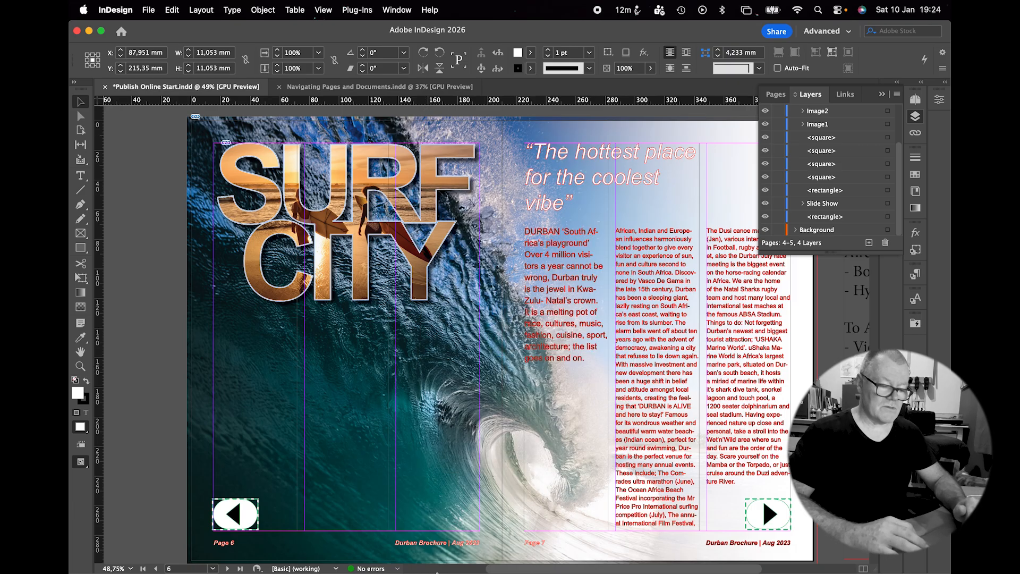
# Step: Switch to Chrome and copy the embed code of the Durban Surf City YouTube video
pyautogui.moveTo(437, 572)
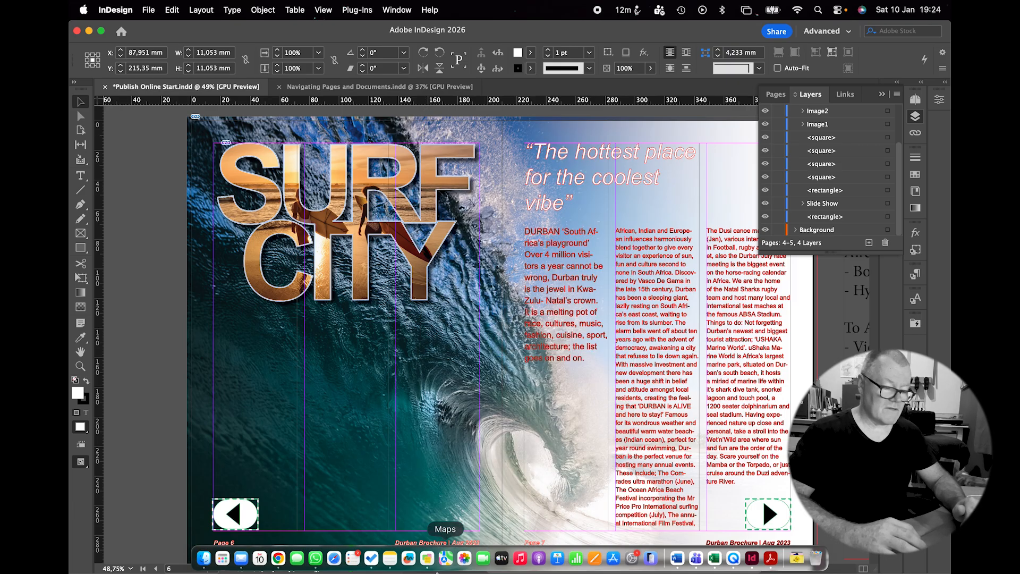
pyautogui.click(279, 558)
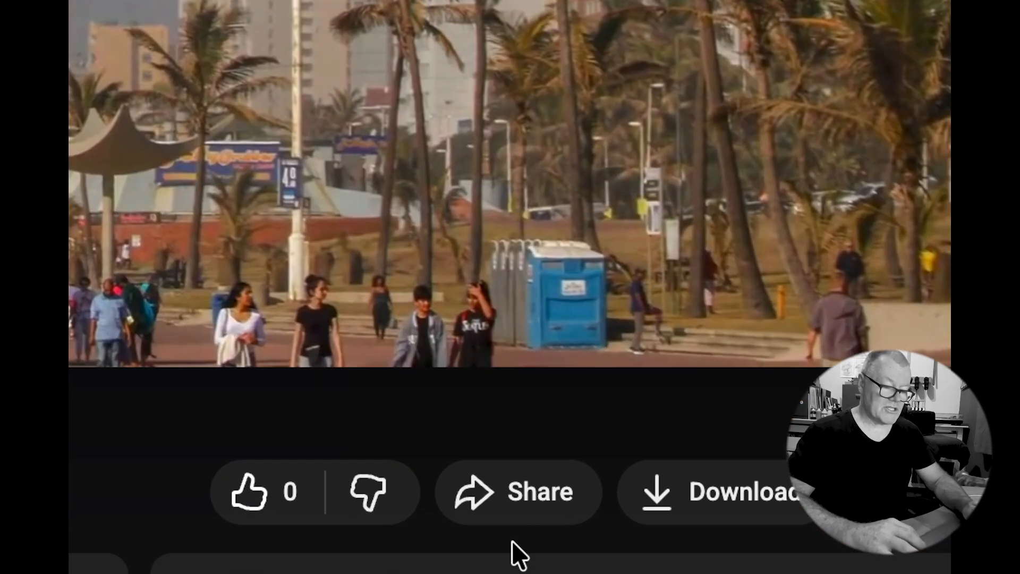
pyautogui.click(519, 530)
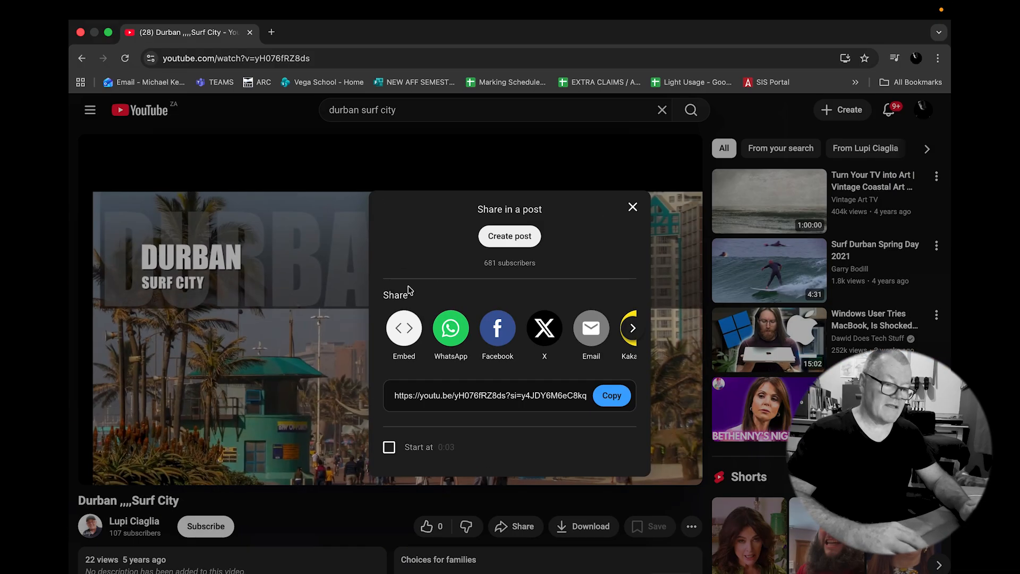
pyautogui.click(404, 329)
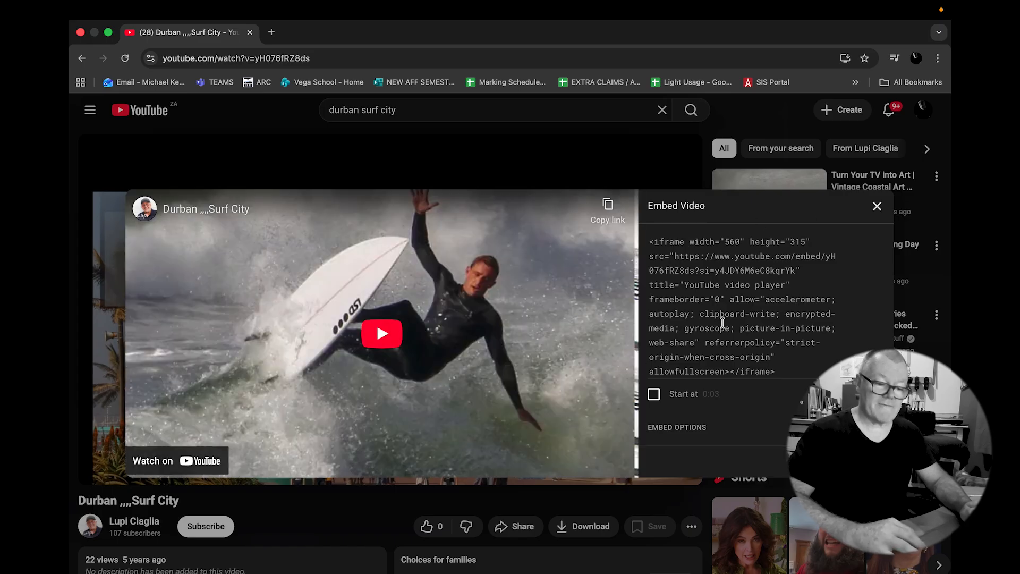
pyautogui.click(717, 316)
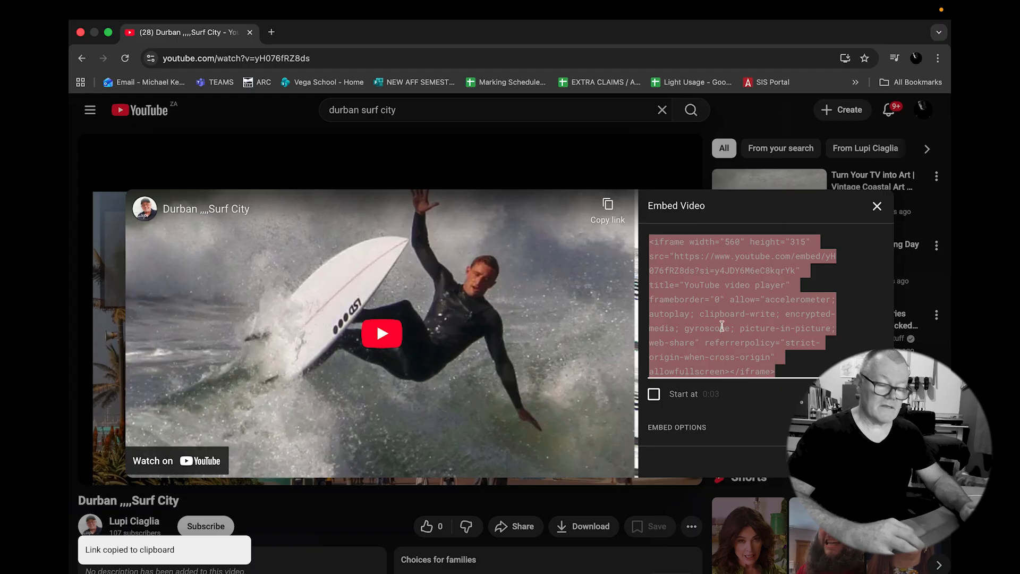
# Step: Switch back to InDesign and insert the copied YouTube embed code as an HTML object on the Surf City spread
pyautogui.press('super+Tab')
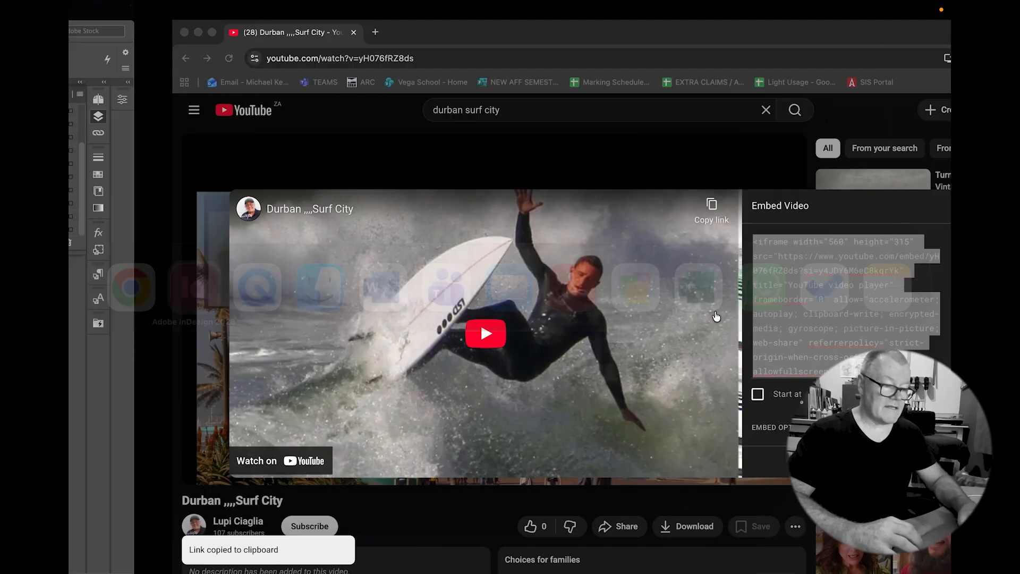
pyautogui.hscroll(10, 692, 387)
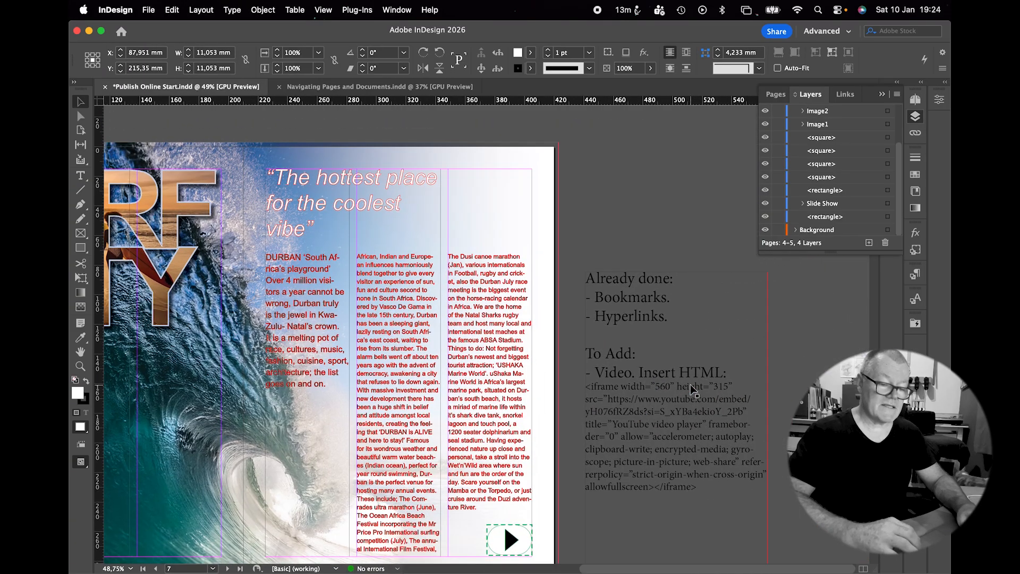
pyautogui.hscroll(-10, 642, 481)
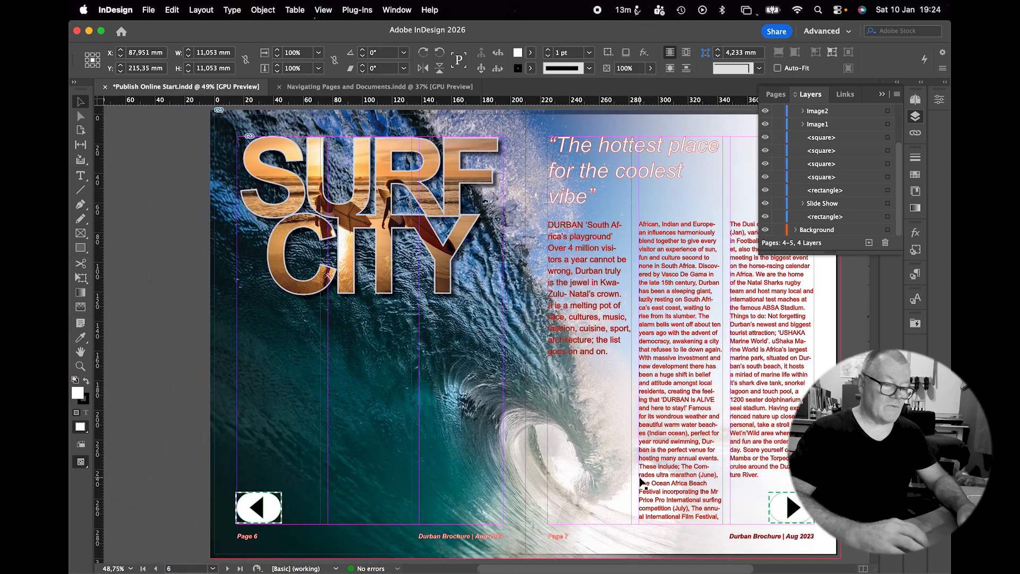
pyautogui.click(179, 304)
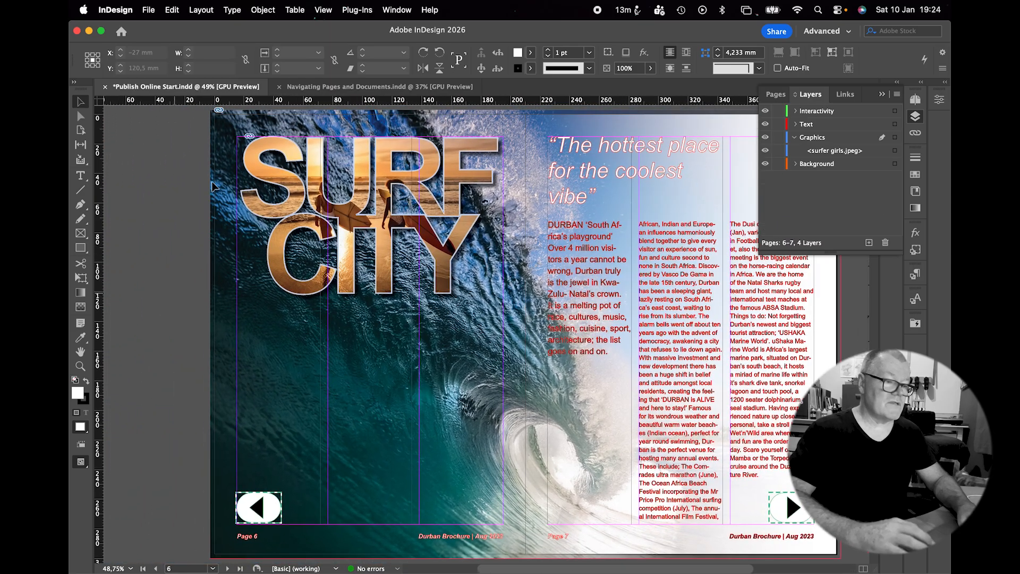
pyautogui.click(270, 12)
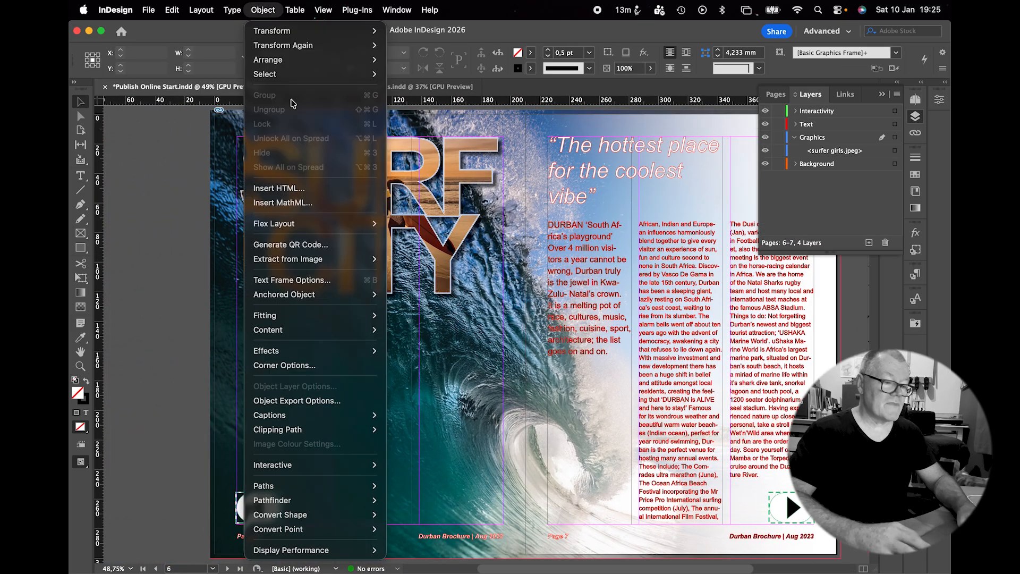
pyautogui.click(295, 189)
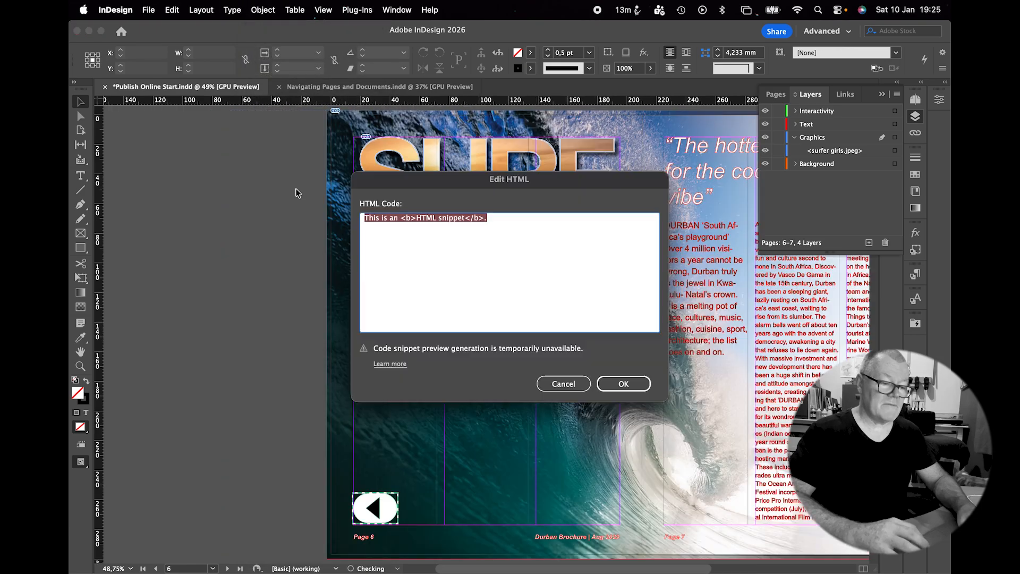
pyautogui.press('super+v')
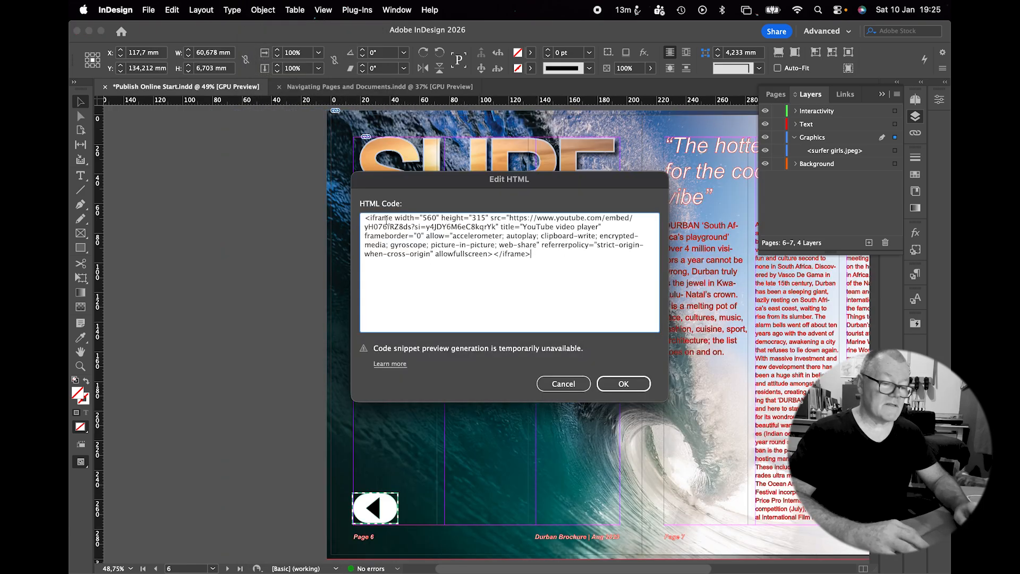
pyautogui.click(642, 388)
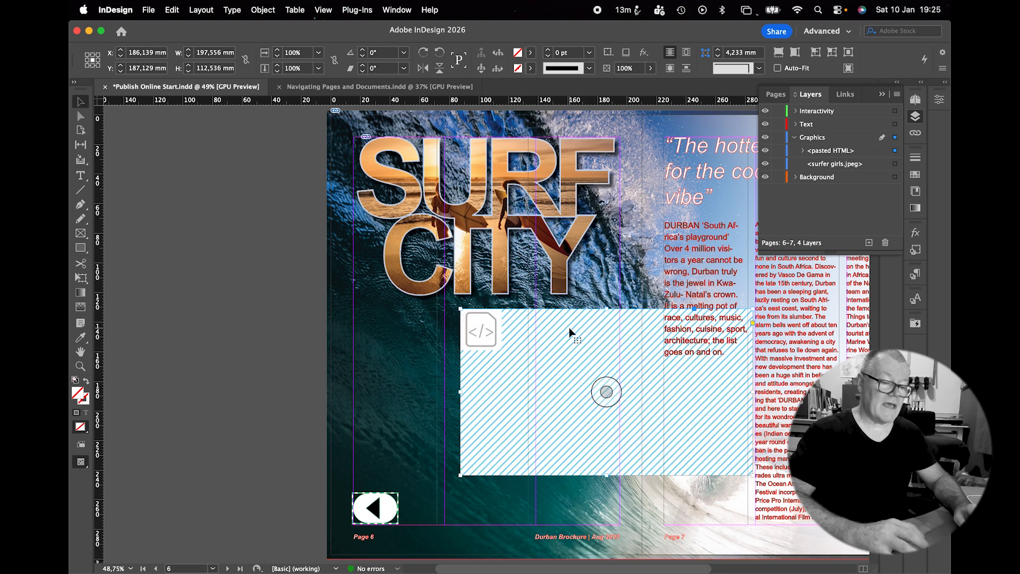
# Step: Move the embedded video frame onto page 6 beneath the SURF CITY title, centred at X 105 mm and Y about 185 mm
pyautogui.moveTo(518, 349); pyautogui.dragTo(451, 335)
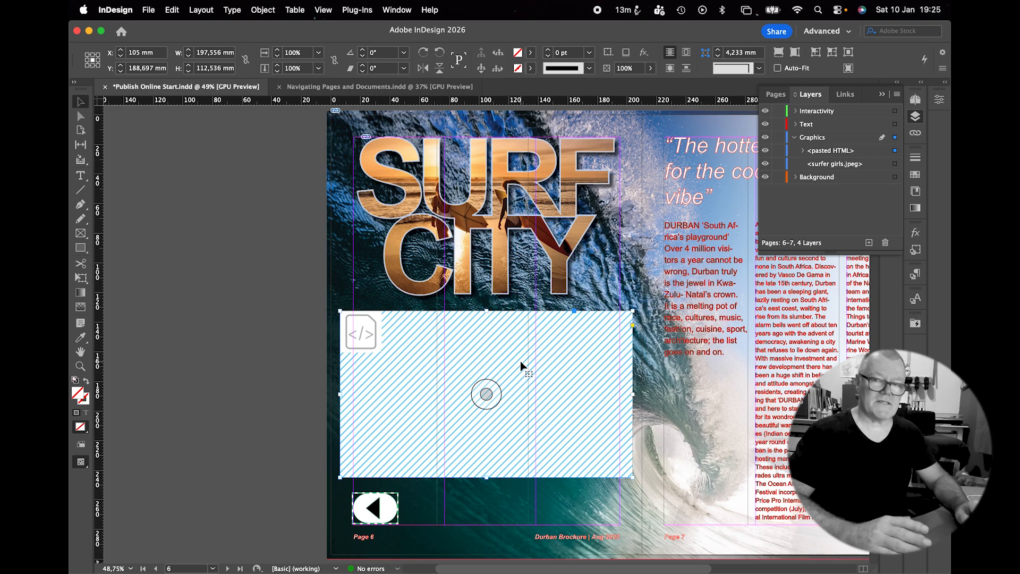
pyautogui.moveTo(520, 361); pyautogui.dragTo(523, 361)
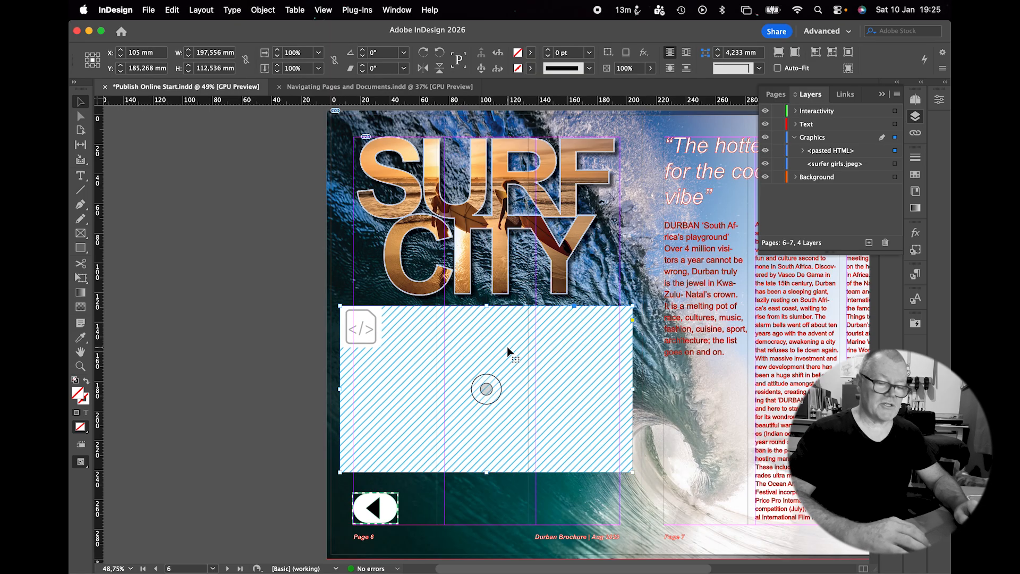
# Step: Look through the brochure's spreads from page 8 back to pages 2–3
pyautogui.scroll(-3, 508, 348)
pyautogui.hscroll(3, 508, 349)
pyautogui.scroll(-15, 507, 346)
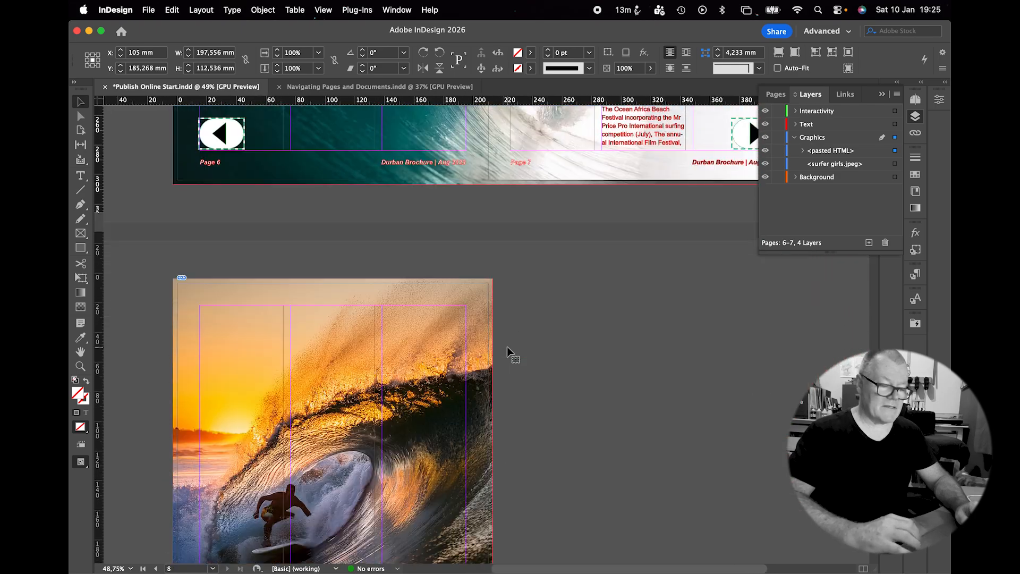
pyautogui.scroll(4, 507, 347)
pyautogui.scroll(5, 507, 348)
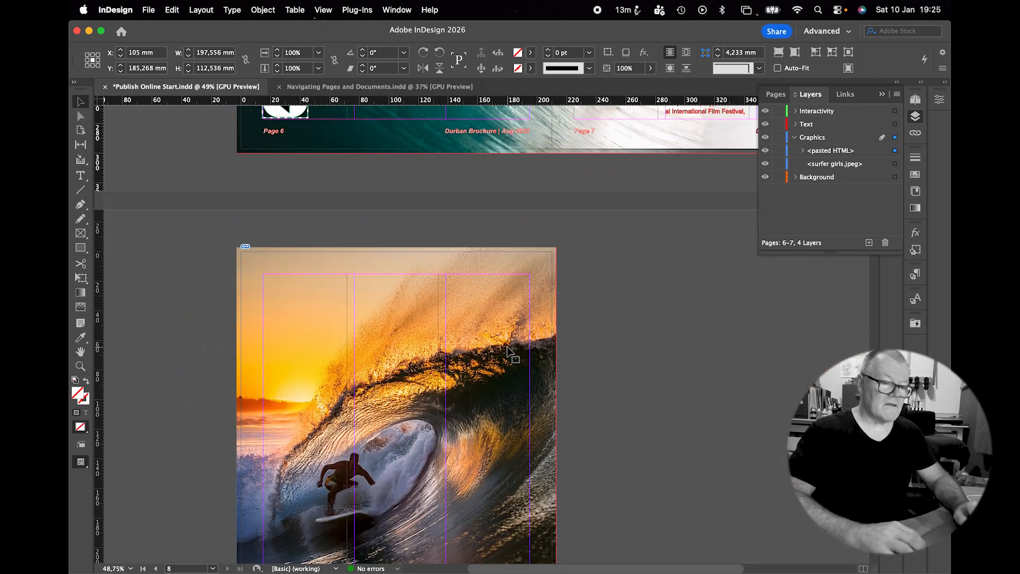
pyautogui.scroll(6, 507, 347)
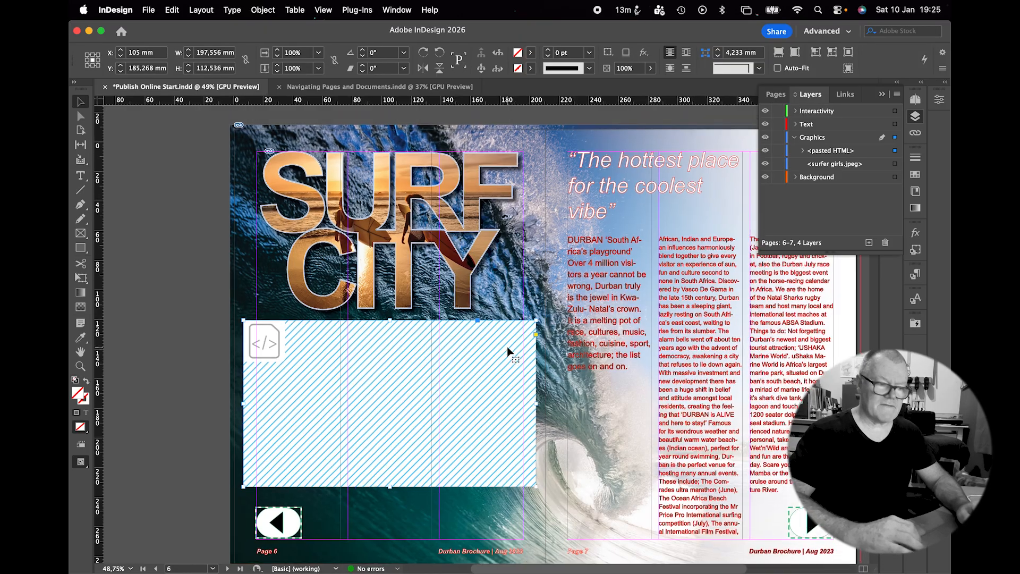
pyautogui.scroll(8, 507, 350)
pyautogui.scroll(8, 507, 347)
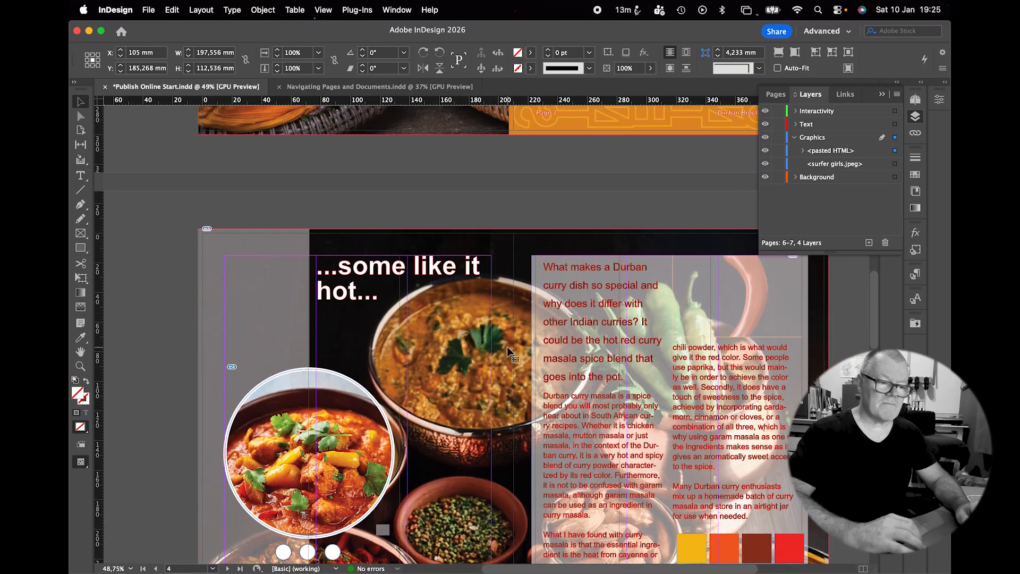
pyautogui.scroll(8, 508, 348)
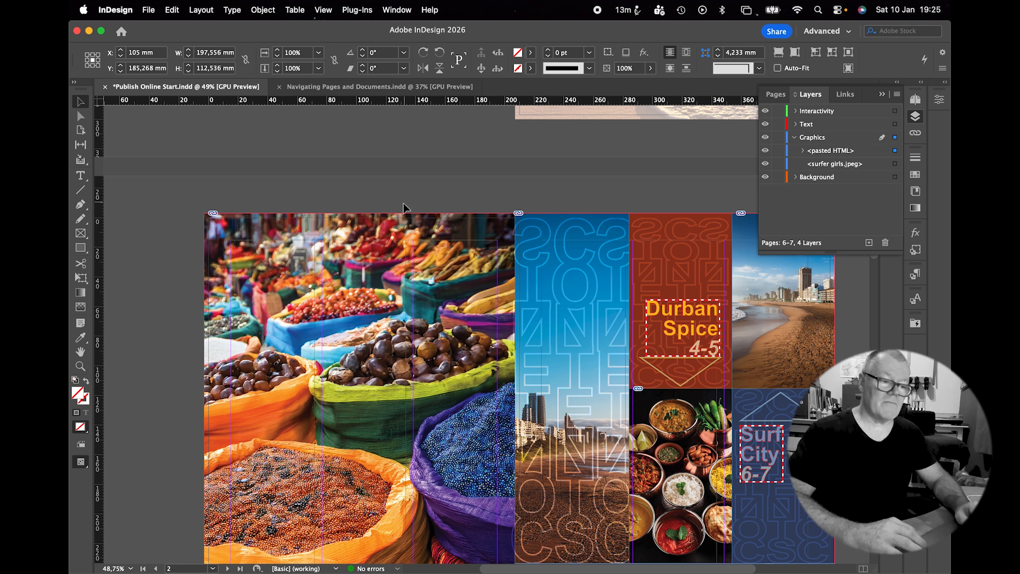
# Step: Save the document on the Desktop as Publish Online Start.indd
pyautogui.click(149, 10)
pyautogui.press('Escape')
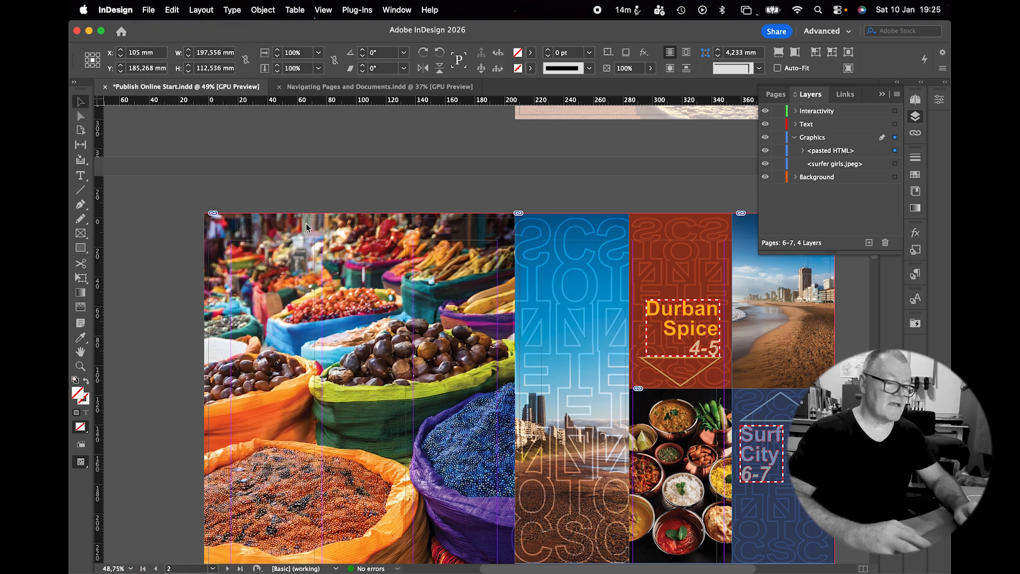
pyautogui.press('super+shift+s')
pyautogui.click(276, 155)
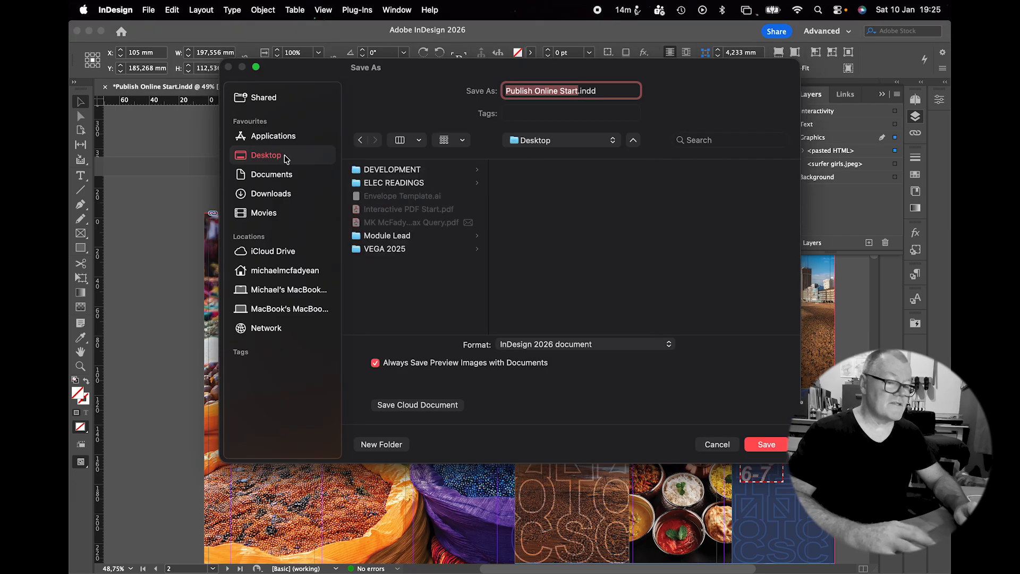
pyautogui.click(764, 446)
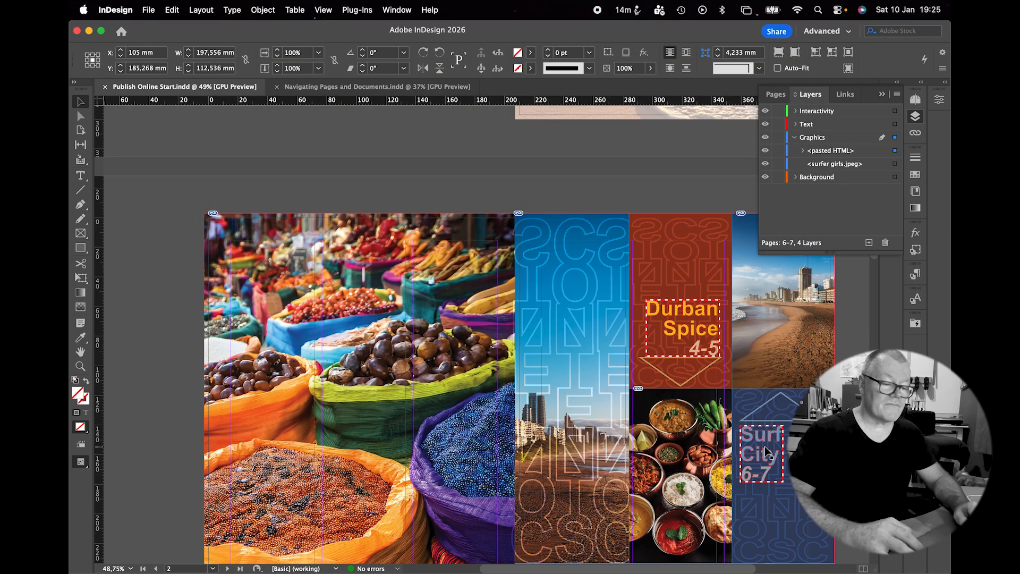
# Step: Start publishing the document online as a new publication titled Durban Brochure
pyautogui.click(149, 9)
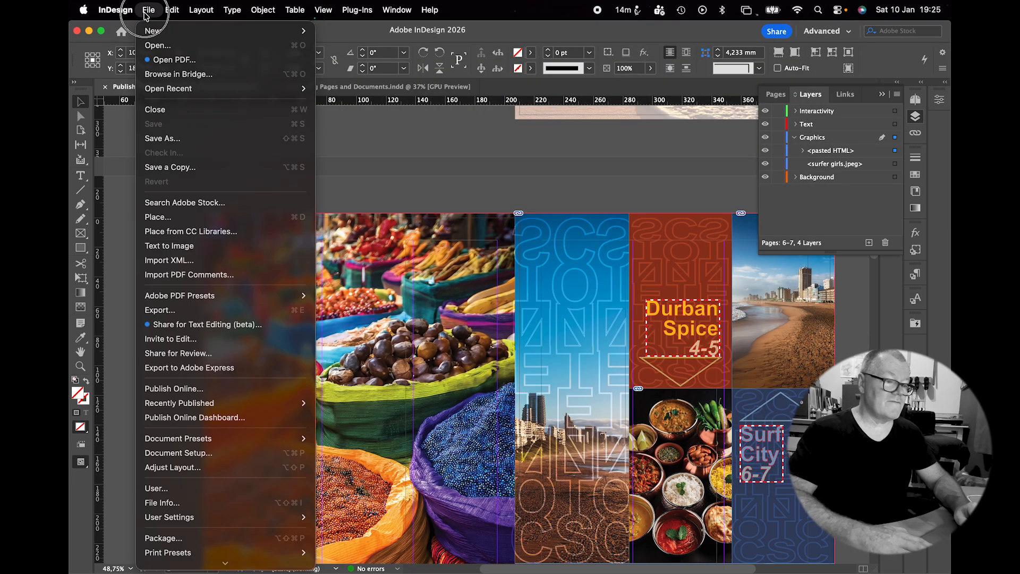
pyautogui.click(174, 389)
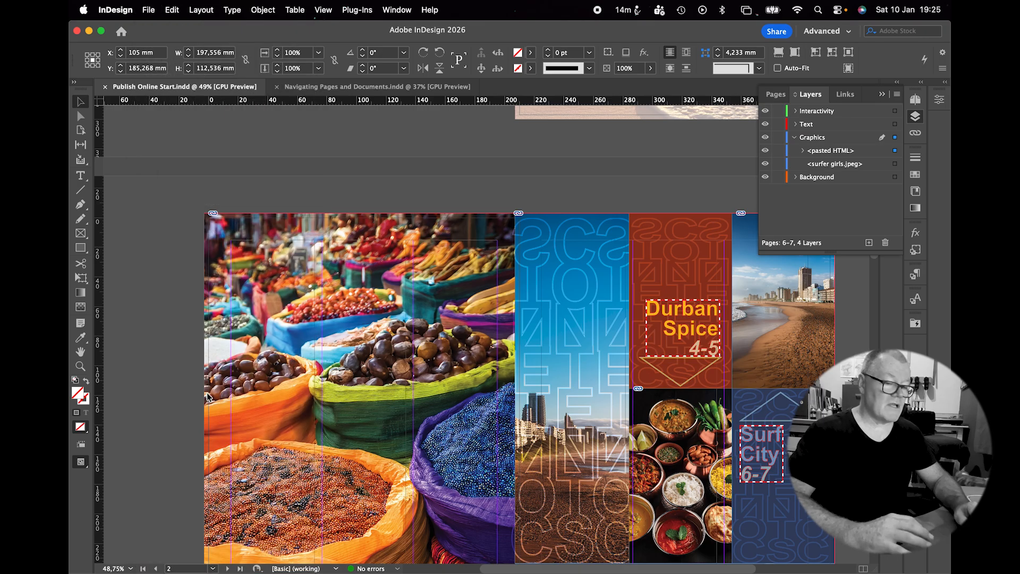
pyautogui.doubleClick(381, 227)
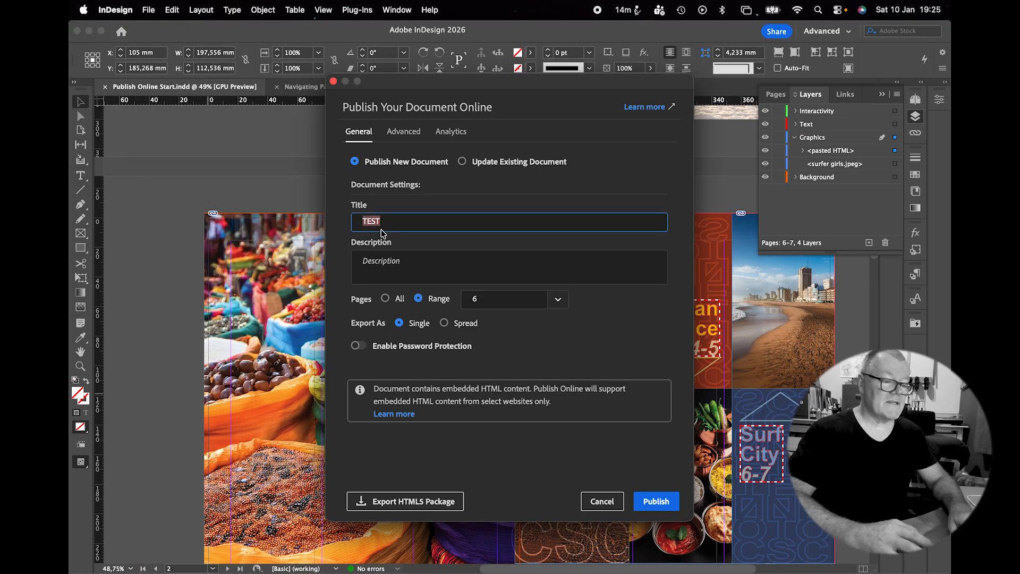
pyautogui.write('D')
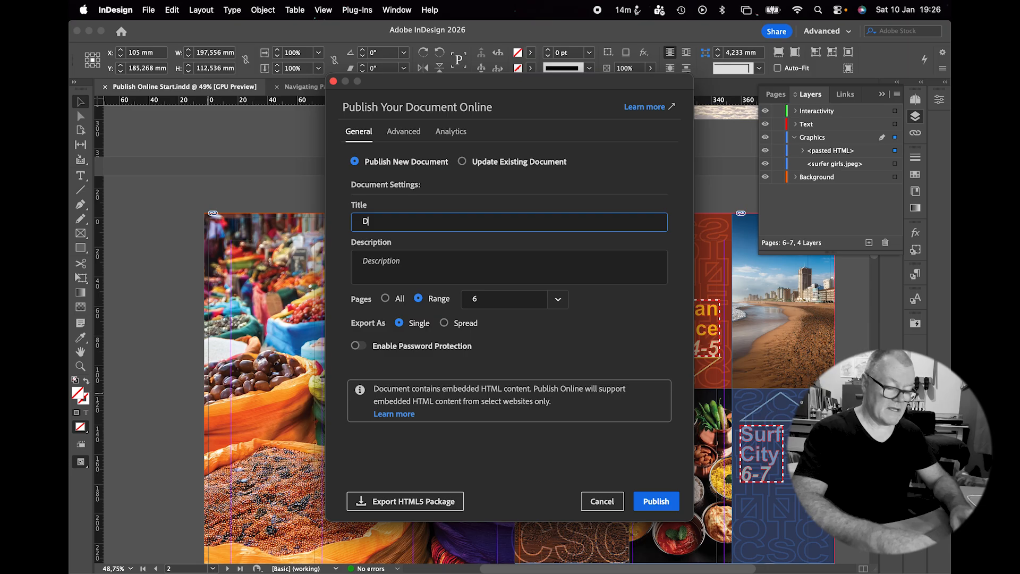
pyautogui.write('urban Brochure')
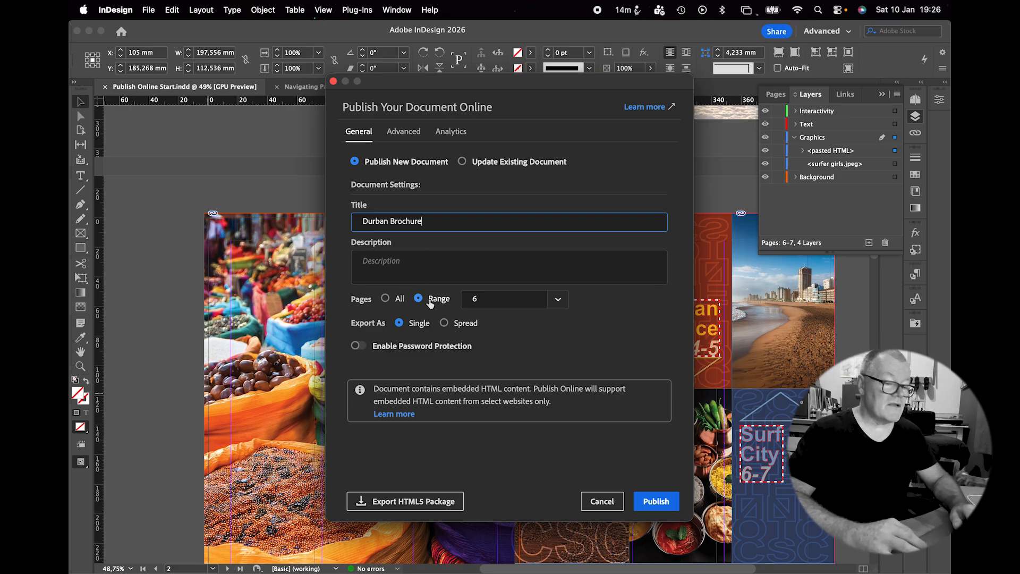
# Step: Include all pages, export them as spreads, and publish the brochure
pyautogui.click(556, 304)
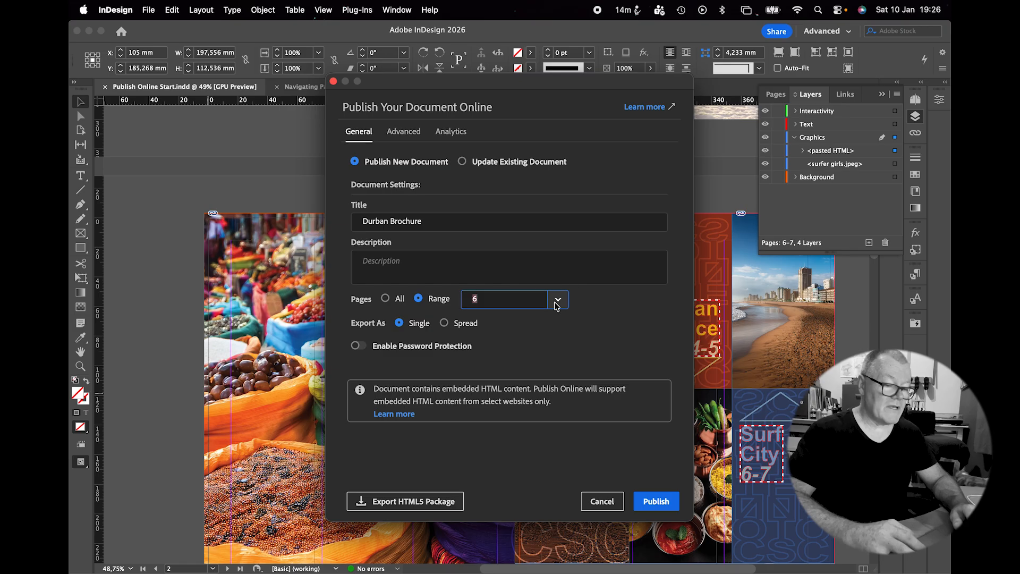
pyautogui.click(385, 299)
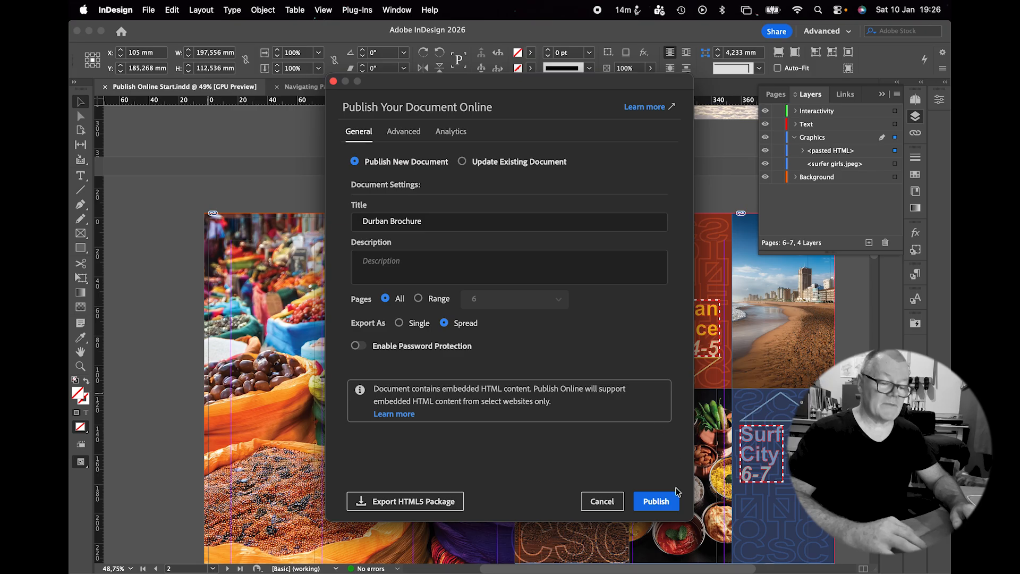
pyautogui.click(673, 506)
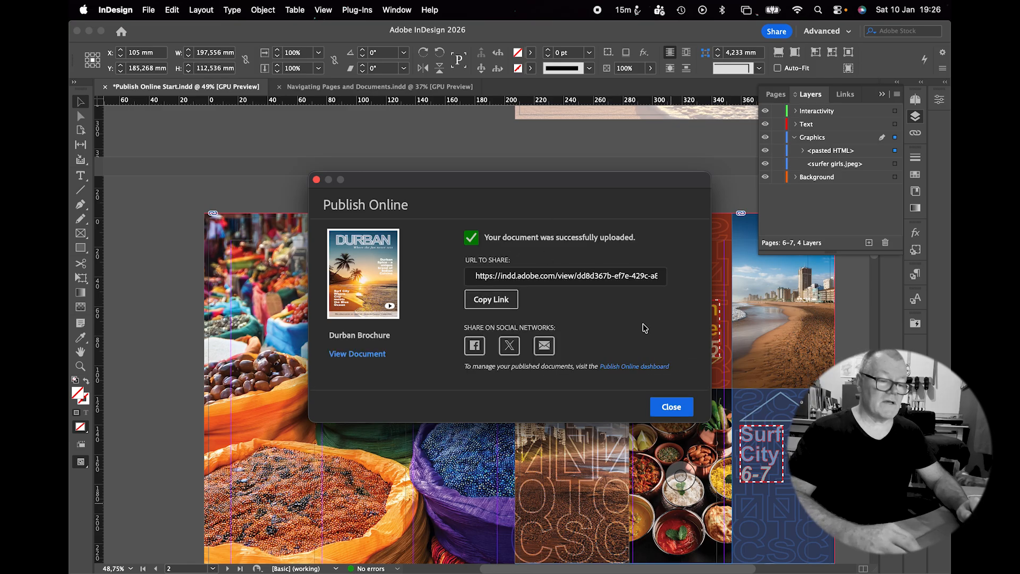
# Step: Copy the published brochure's share link, switch to Chrome and open the link there
pyautogui.click(504, 301)
pyautogui.press('super+Tab')
pyautogui.moveTo(738, 571)
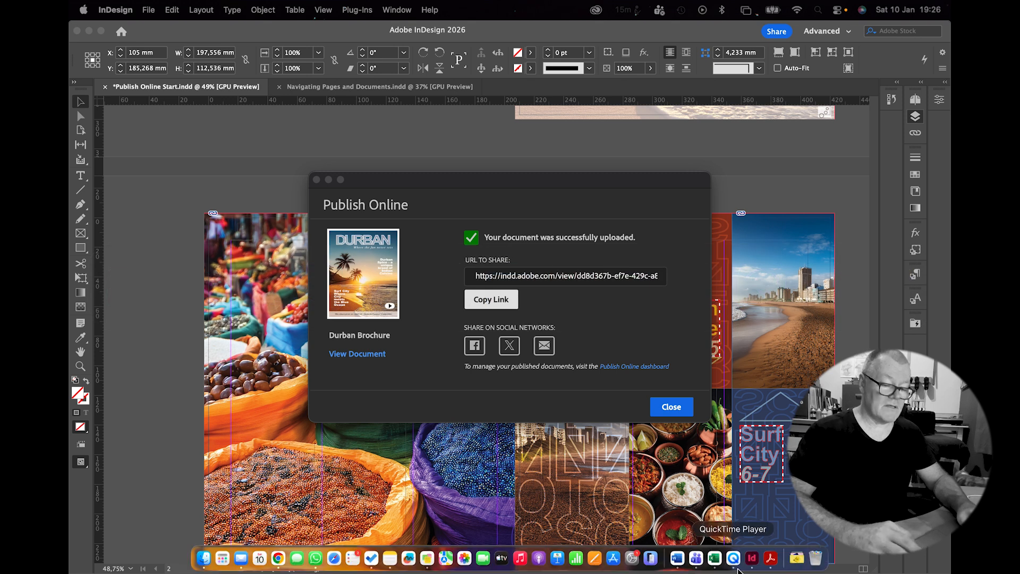
pyautogui.click(278, 558)
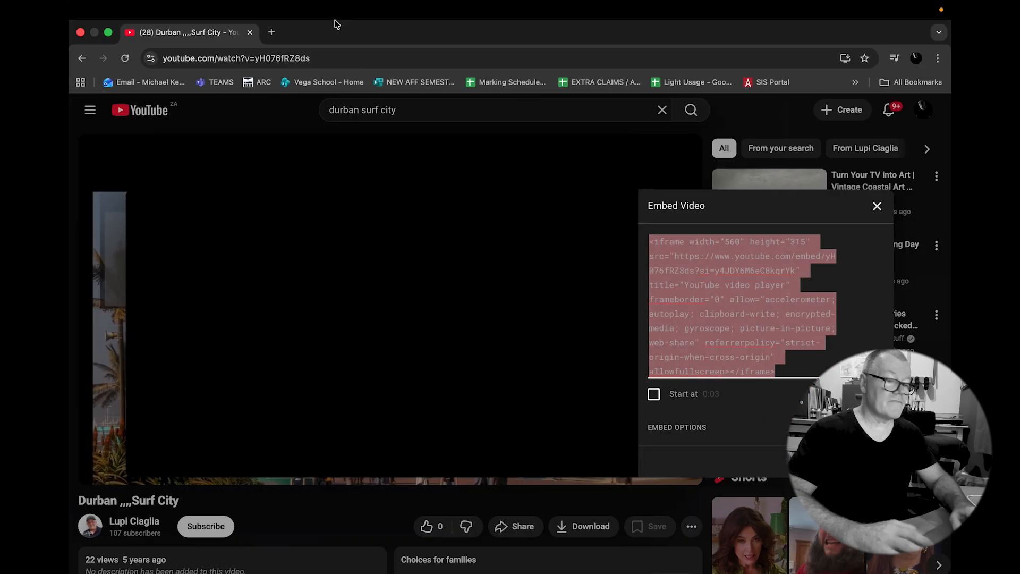
pyautogui.click(280, 59)
pyautogui.press('super+c')
pyautogui.press('super+v')
pyautogui.press('Return')
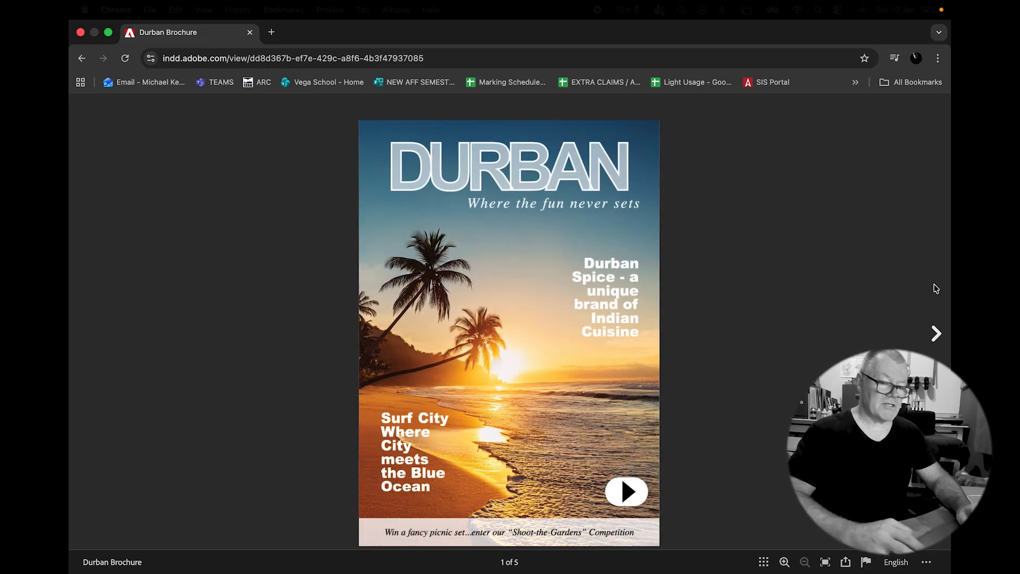
# Step: Page through the published brochure to the Durban Spice spread and test its three slide show buttons
pyautogui.click(936, 335)
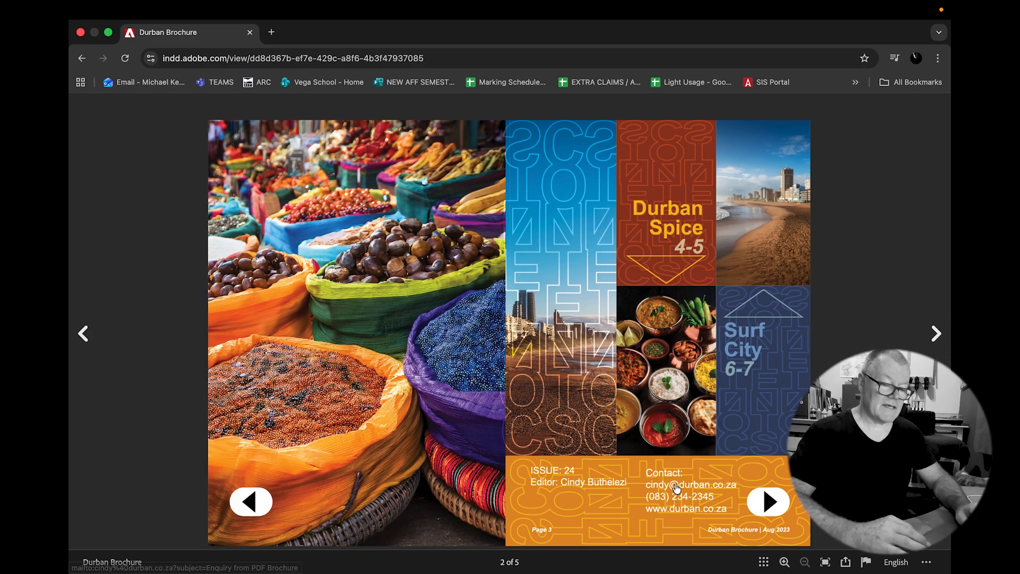
pyautogui.click(937, 335)
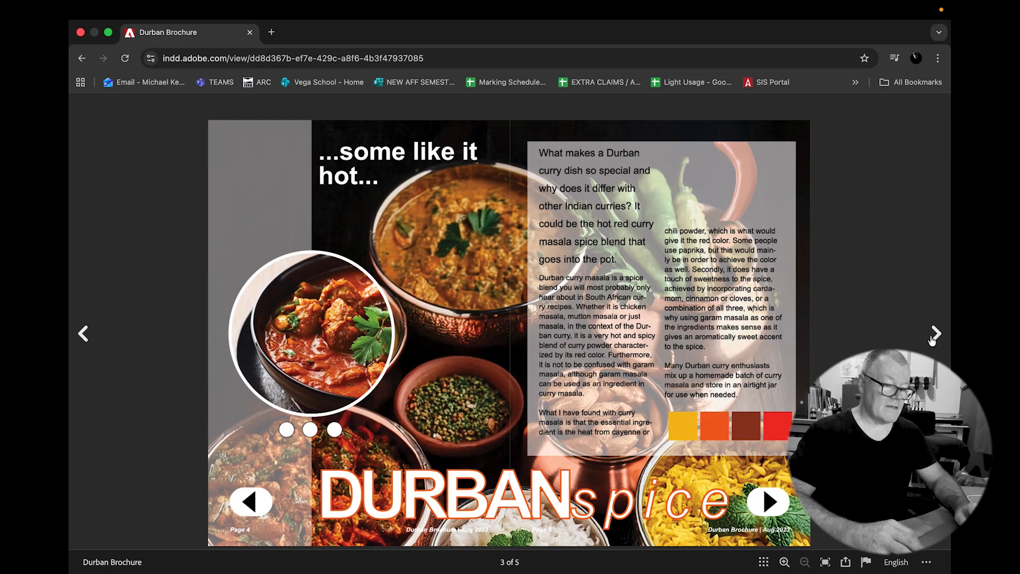
pyautogui.click(335, 429)
pyautogui.click(310, 429)
pyautogui.click(286, 429)
# Step: Play and pause the embedded video on the Surf City spread, and test the back button to the Durban Spice spread
pyautogui.click(935, 335)
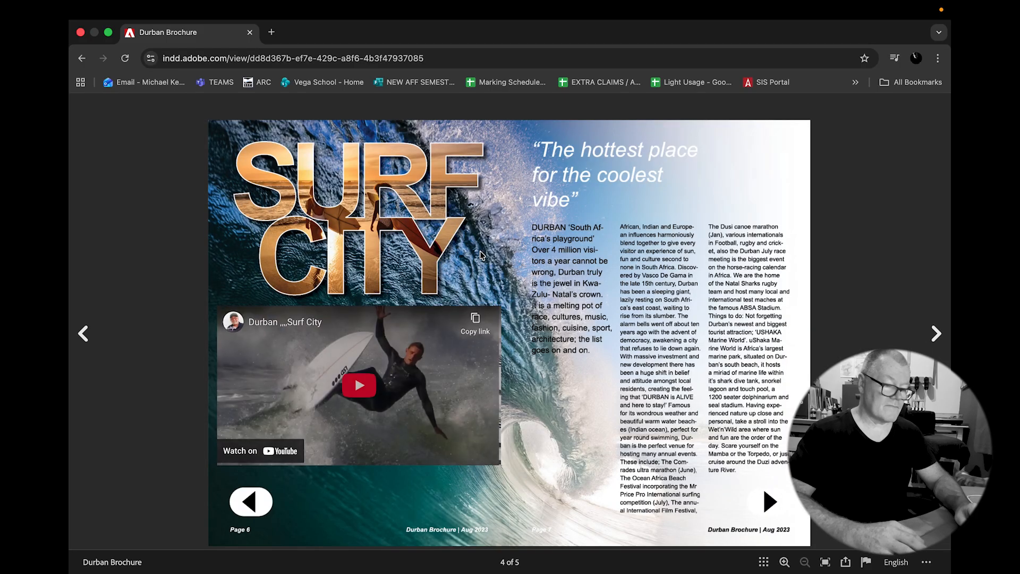
pyautogui.click(359, 386)
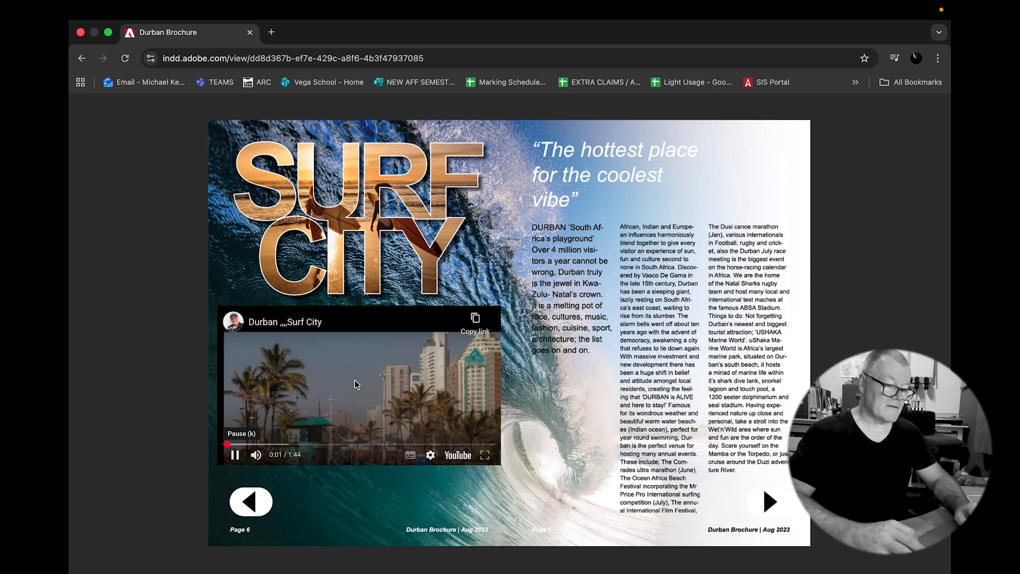
pyautogui.click(235, 455)
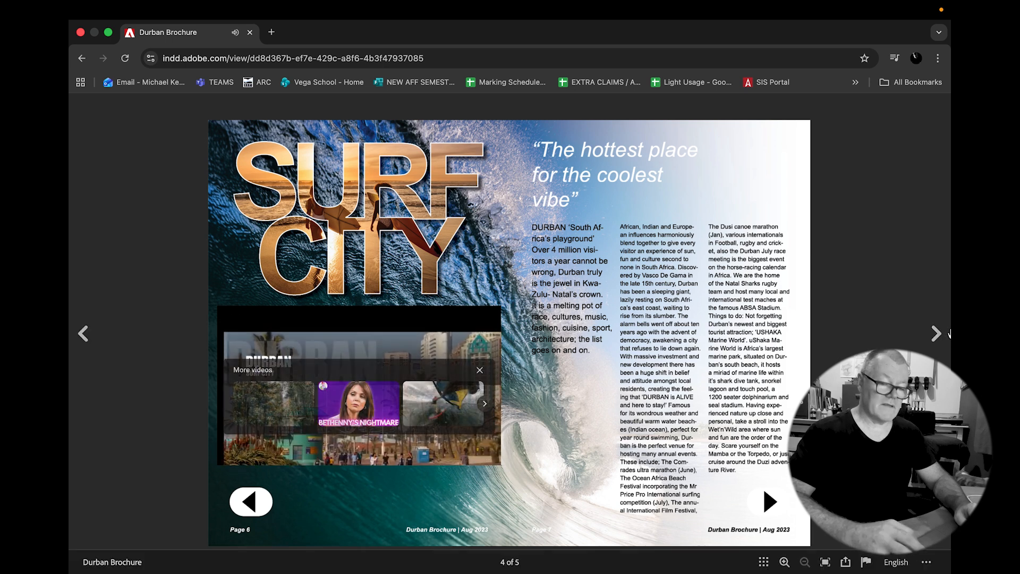
pyautogui.click(251, 502)
pyautogui.click(404, 503)
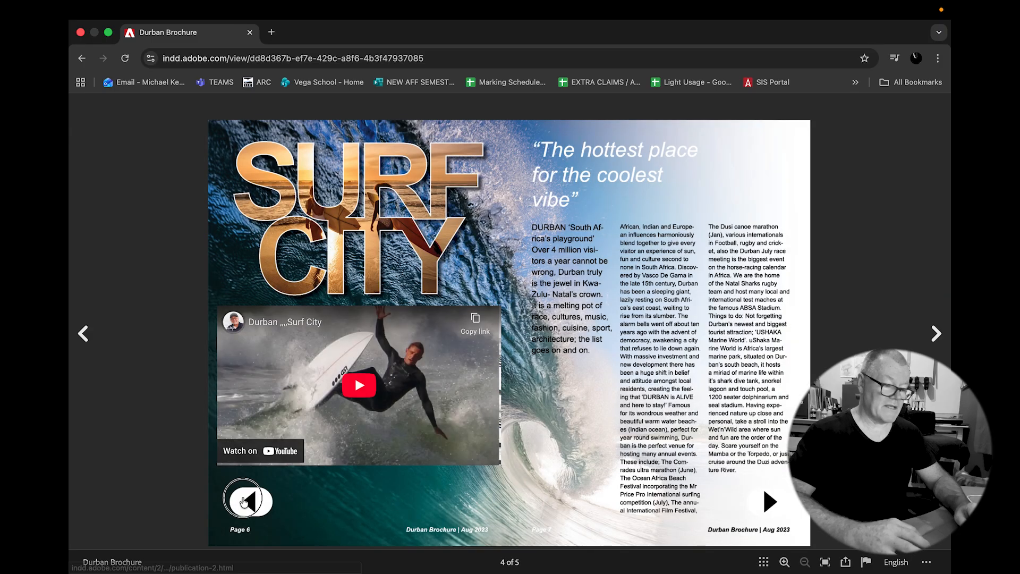
pyautogui.click(251, 502)
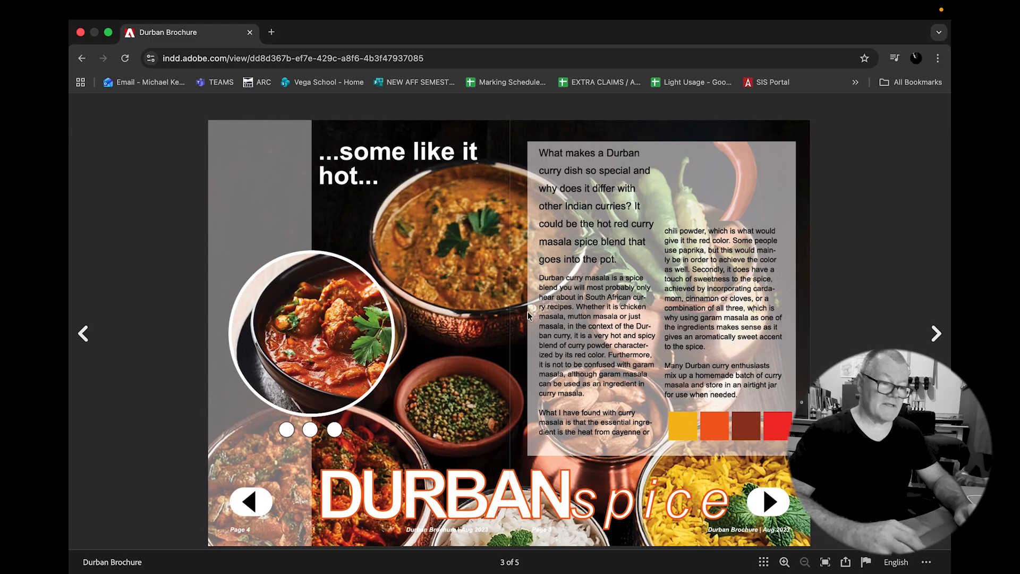
# Step: Return to InDesign, close the Publish Online window and open the Publish Online Dashboard
pyautogui.press('super+Tab')
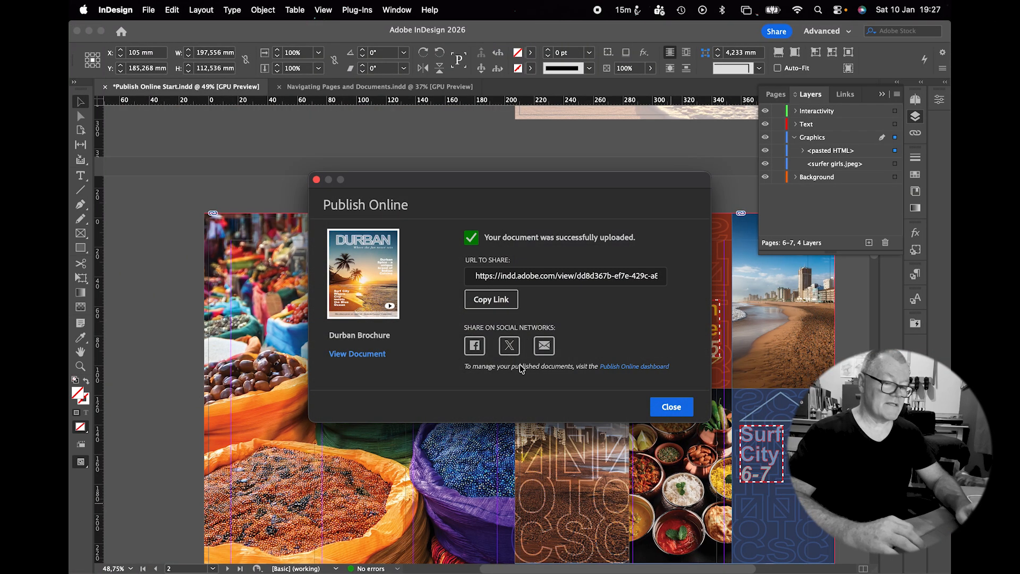
pyautogui.click(665, 407)
pyautogui.click(222, 110)
pyautogui.click(148, 10)
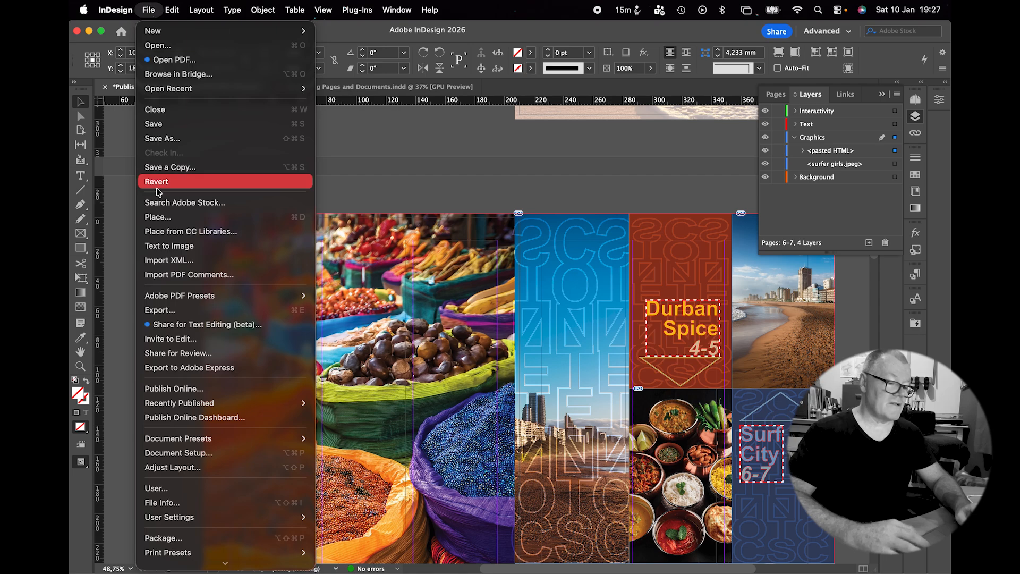
pyautogui.click(205, 417)
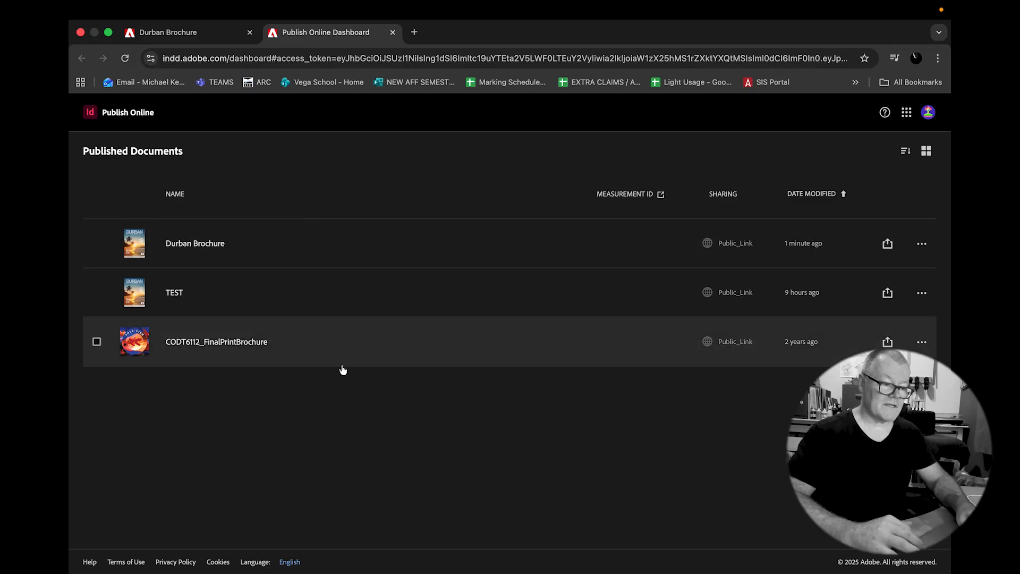
# Step: Open the published TEST document for a quick check, close it, and permanently delete TEST from the published documents
pyautogui.click(237, 293)
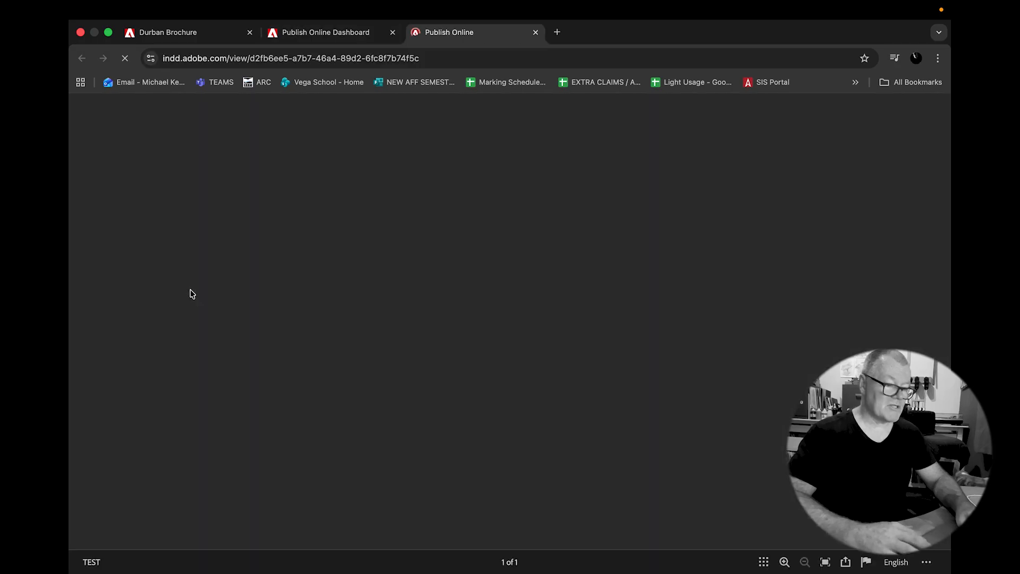
pyautogui.click(536, 33)
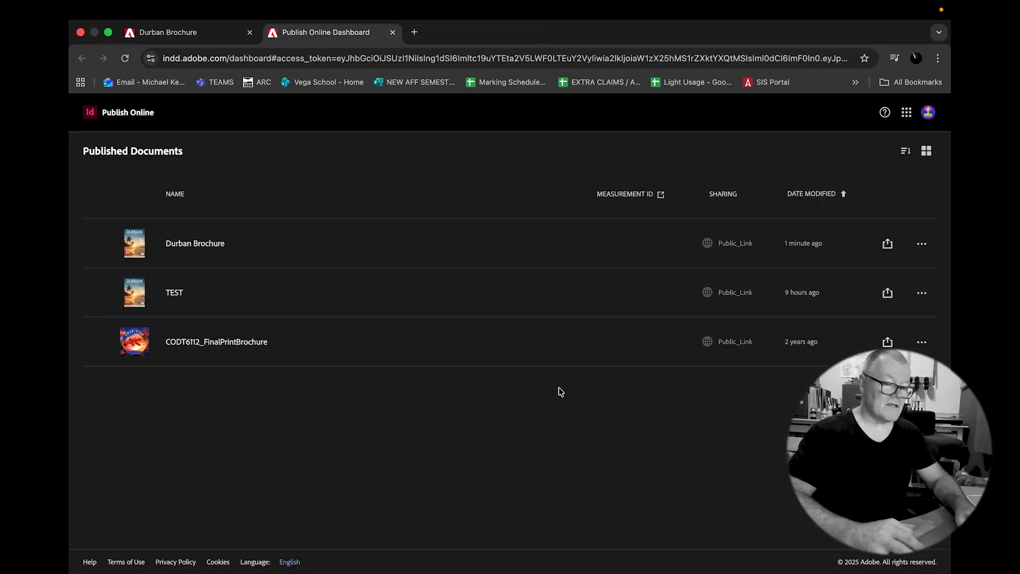
pyautogui.click(922, 293)
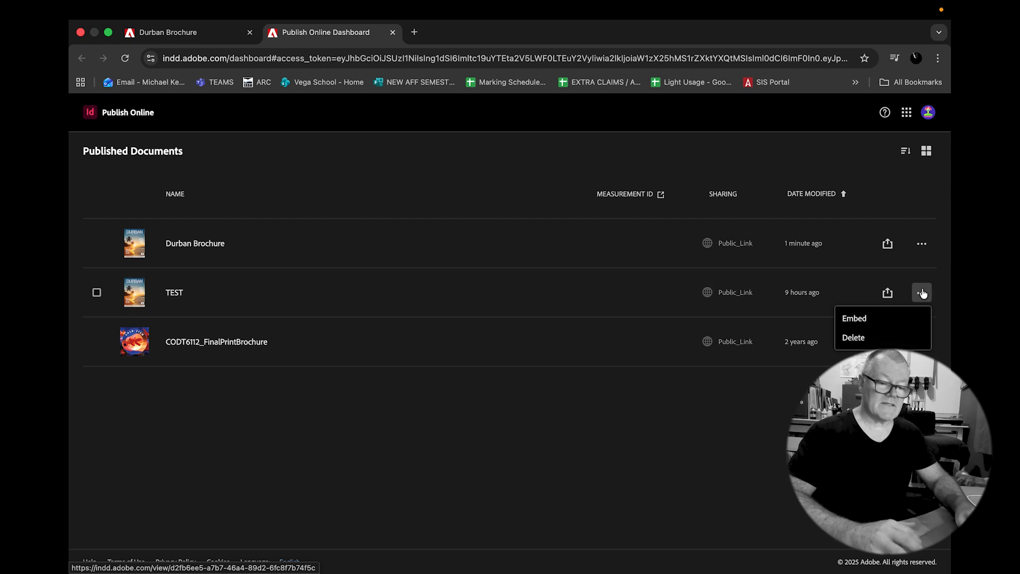
pyautogui.click(866, 339)
pyautogui.click(613, 389)
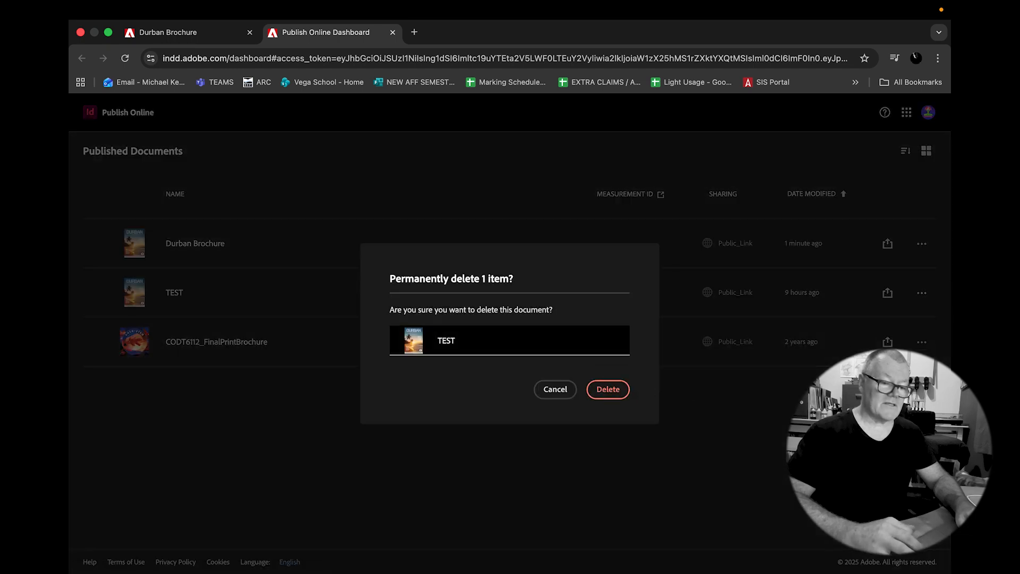
pyautogui.click(611, 392)
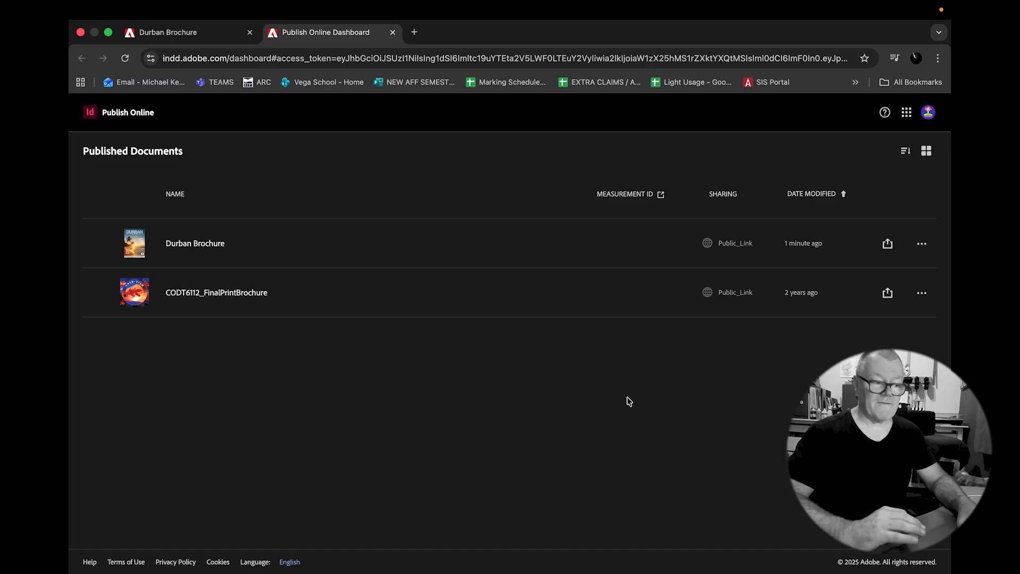
# Step: Switch back to InDesign and fit the spread of pages 2–3 in the window
pyautogui.press('super+Tab')
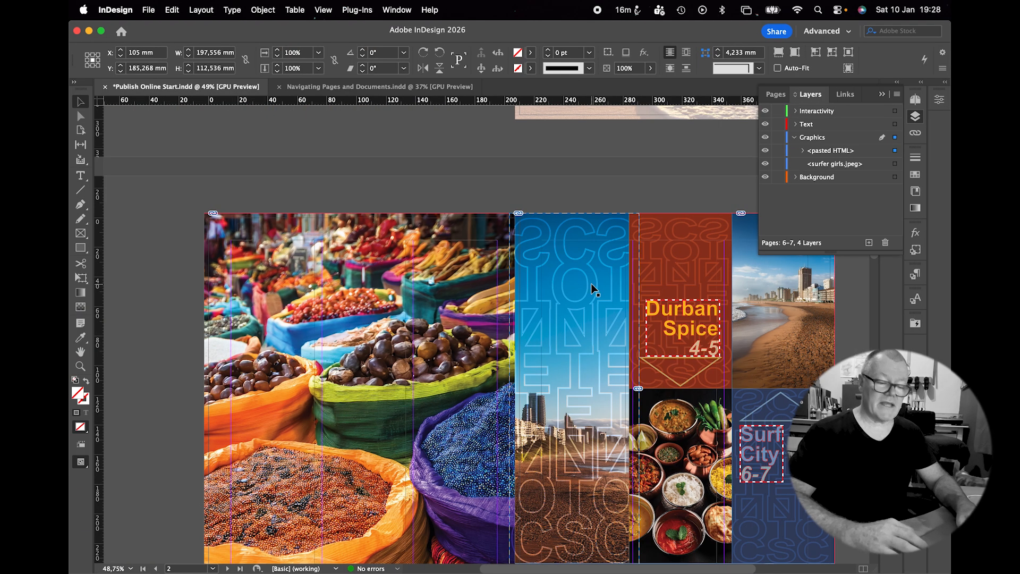
pyautogui.press('super+alt+0')
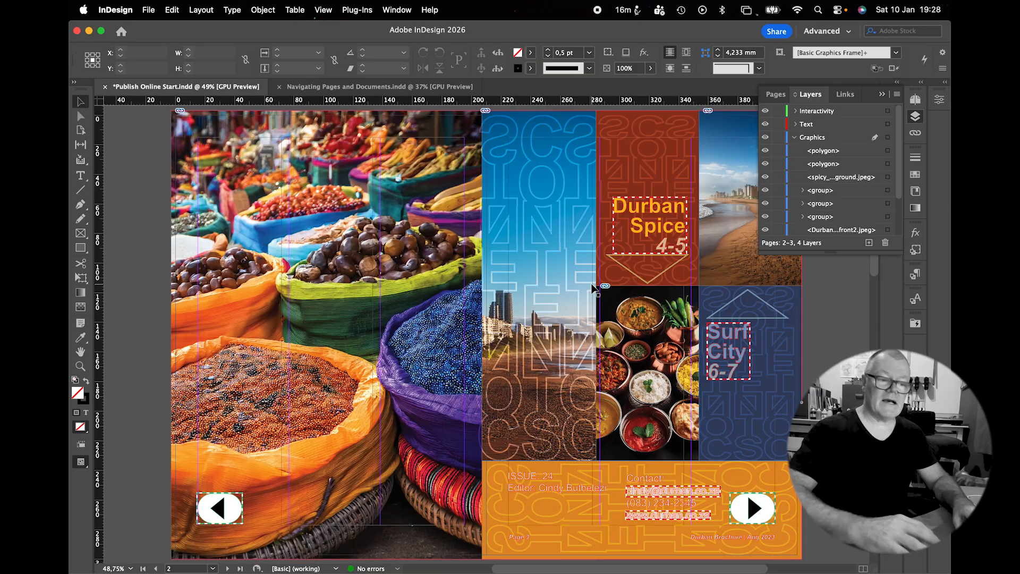